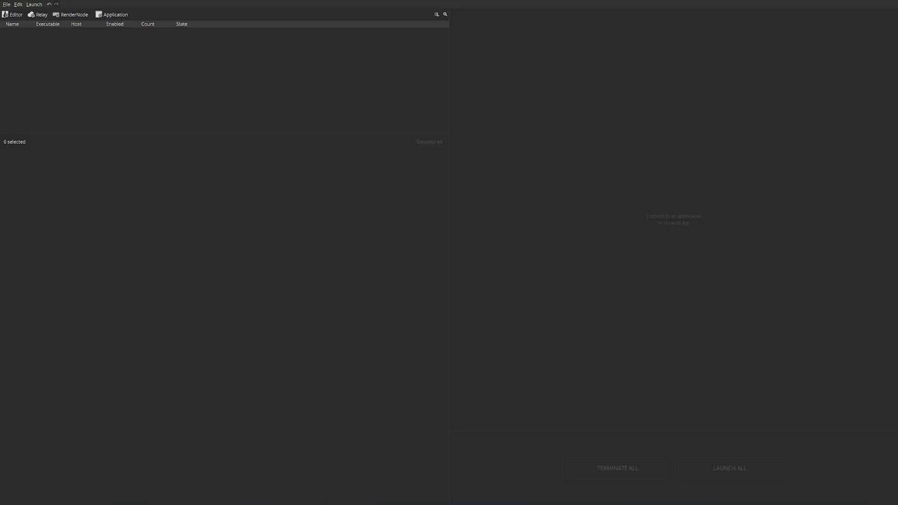
Add an Editor, a Relay and two RenderNode entries to the launch list
click(14, 16)
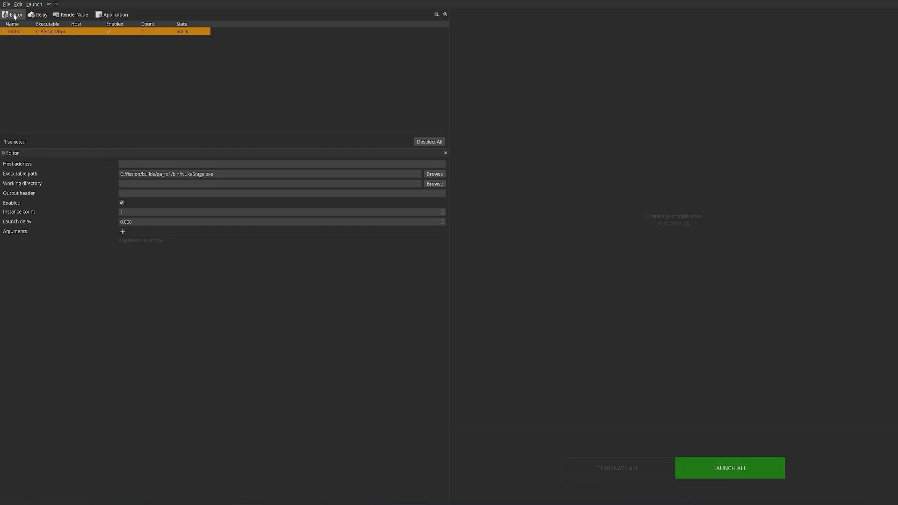
click(30, 15)
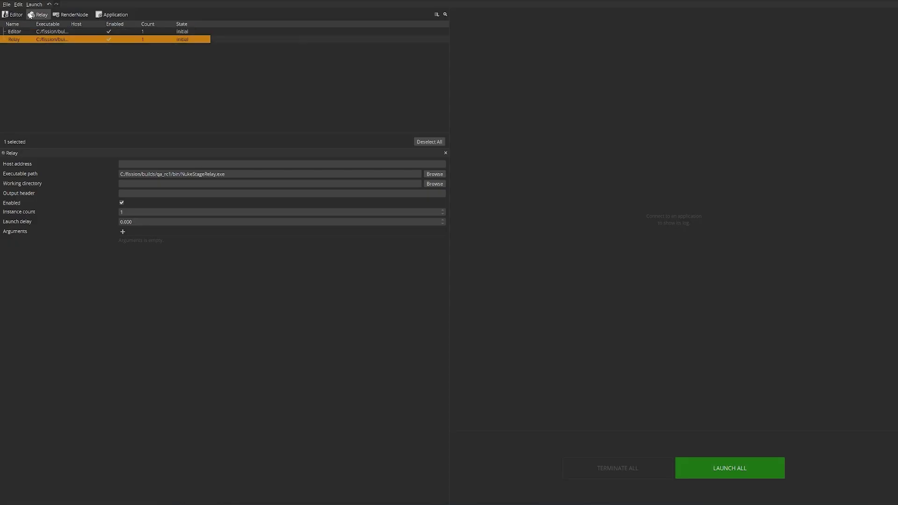
click(76, 15)
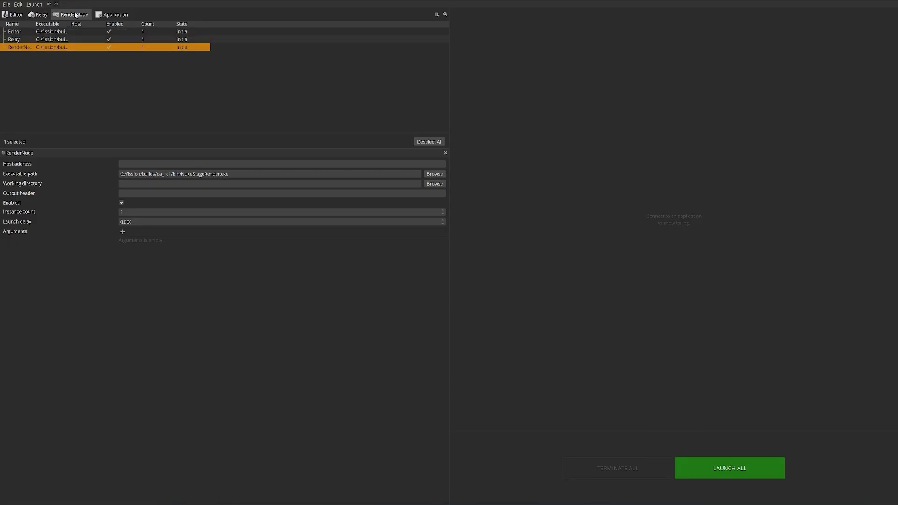
click(76, 15)
Set the host address of the first RenderNode to 10.0.20.10:3000 and of the second to 10.0.20.11:3000
click(56, 47)
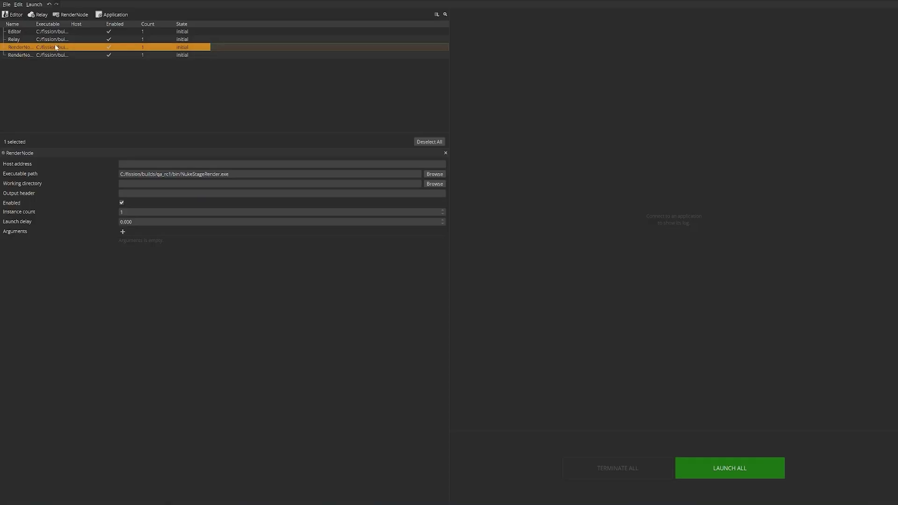
click(187, 164)
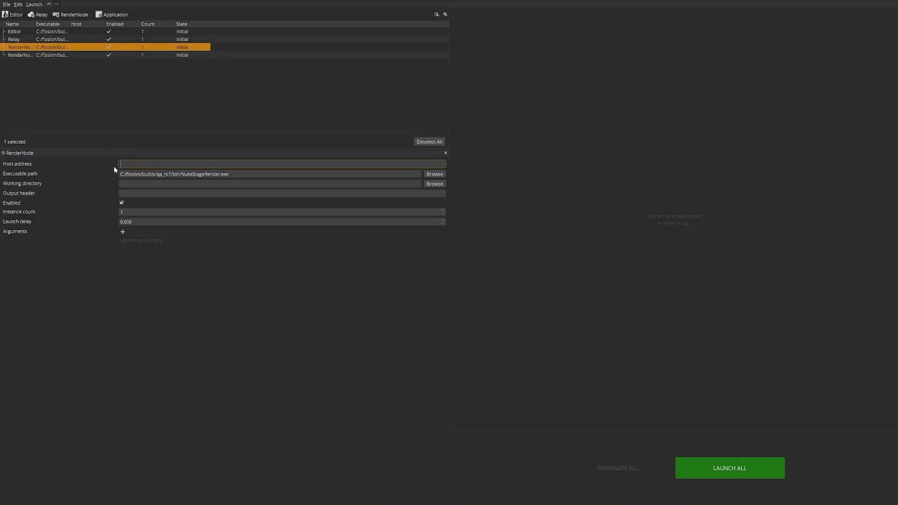
text(10.0.20.10:3000)
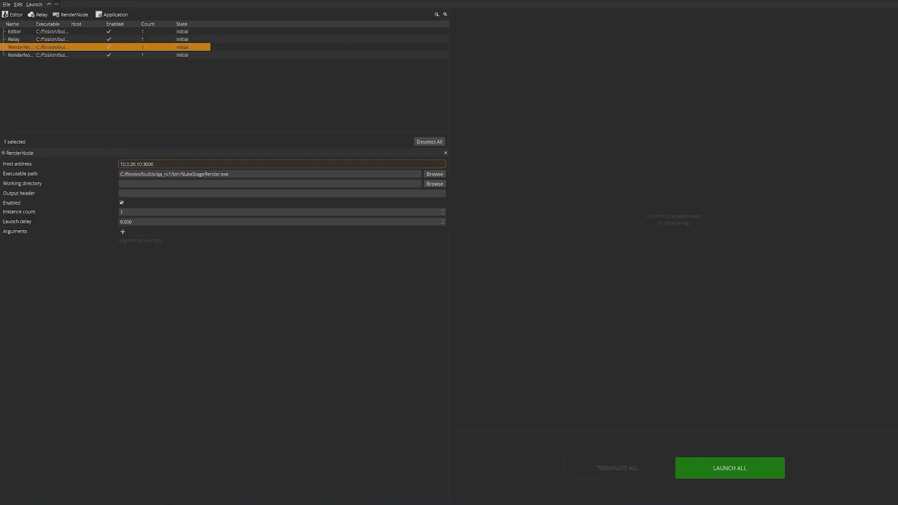
click(70, 55)
click(149, 164)
text(10.0.20.10:3000)
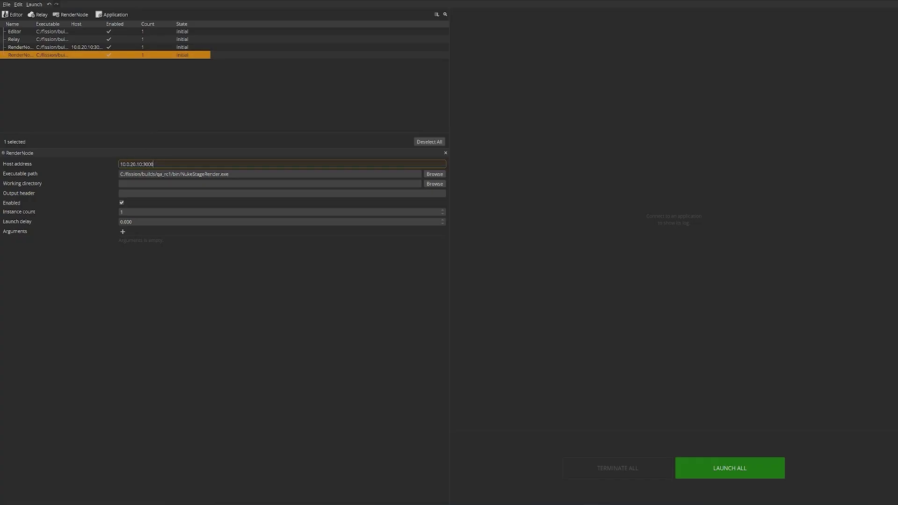
text(1)
click(173, 174)
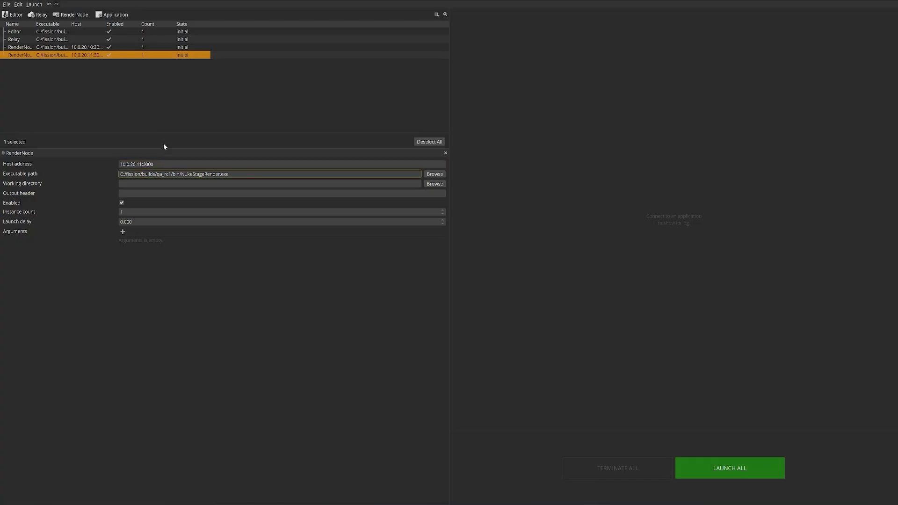
Check the Editor and Relay entries and launch all configured applications
click(43, 31)
click(40, 40)
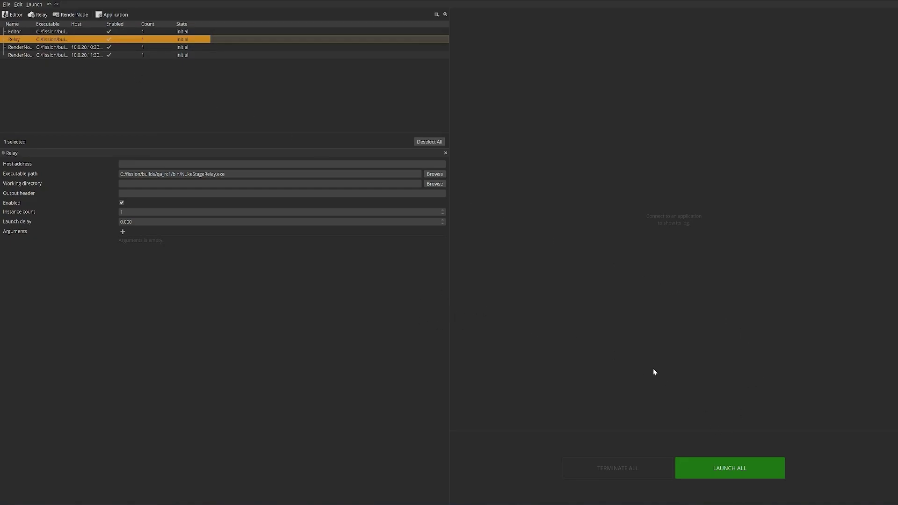
click(753, 462)
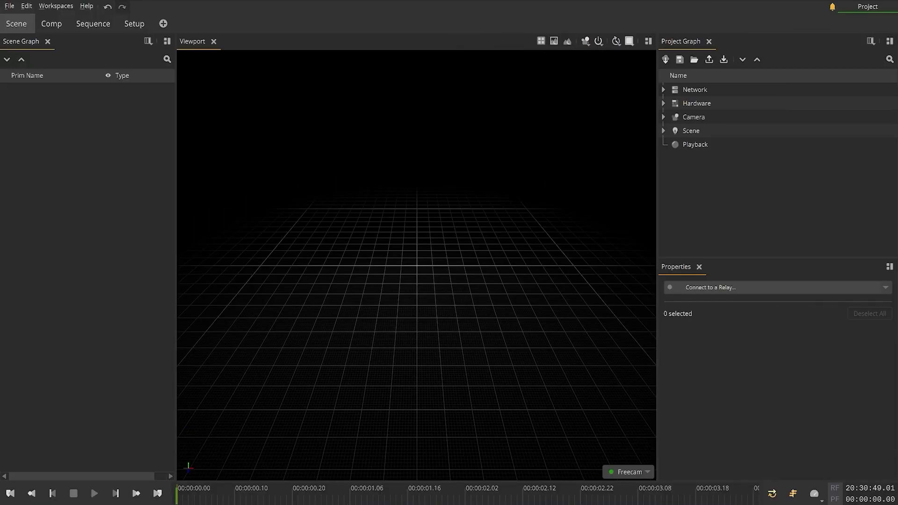
Switch to the Setup workspace and connect the project to the Relay at 10.0.20.20:5030
click(132, 22)
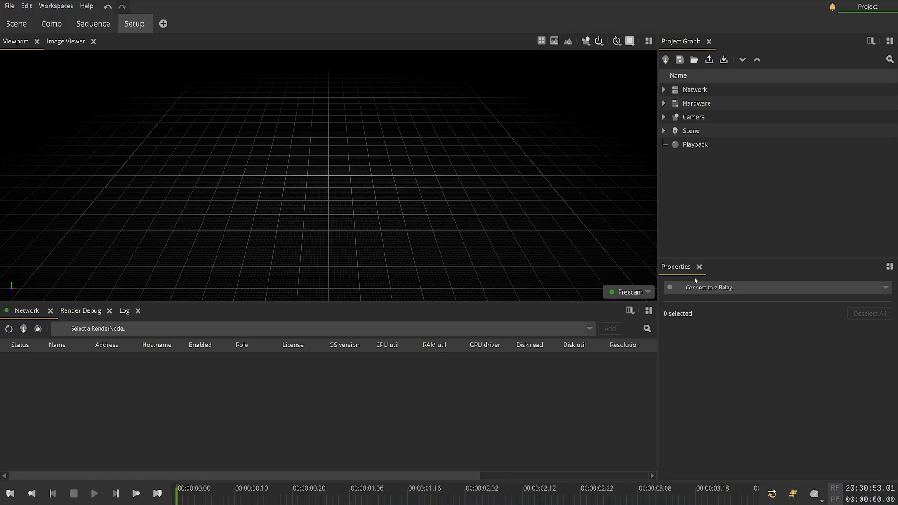
click(771, 287)
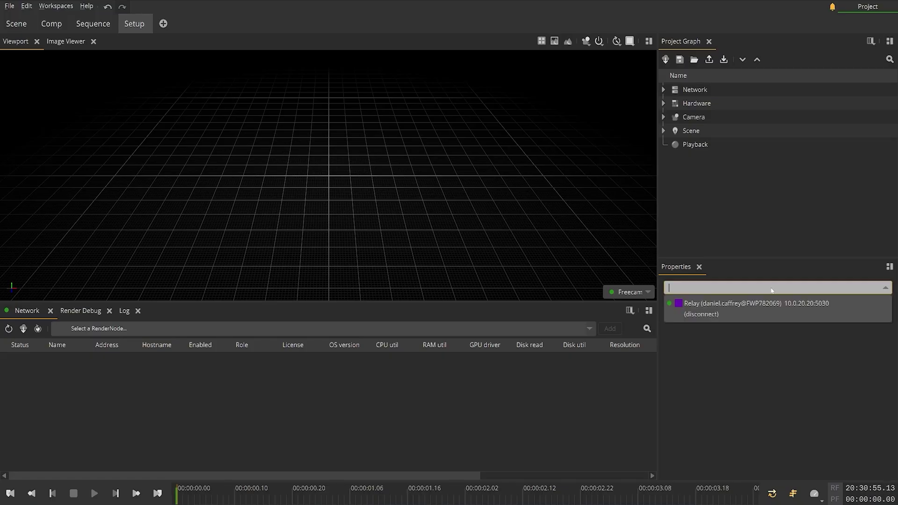
click(750, 303)
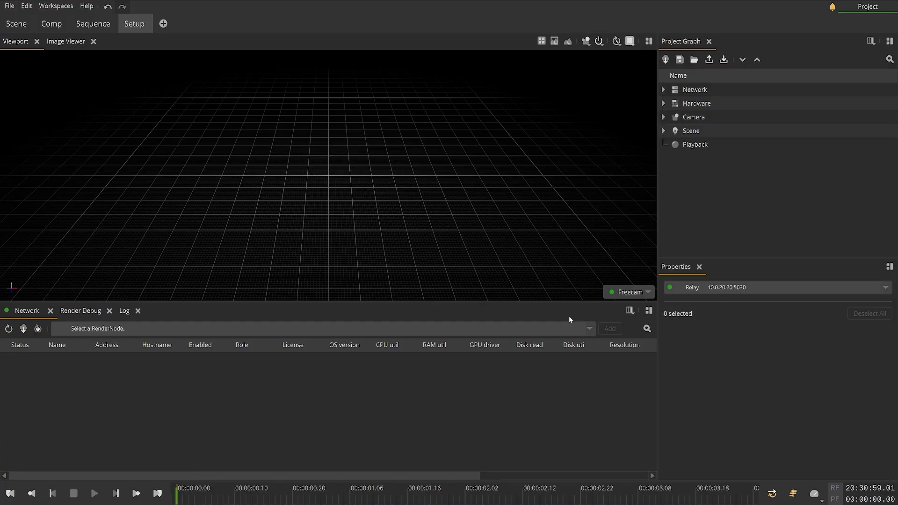
Add the RenderNodes at 10.0.20.10:33033 and 10.0.20.11:33033 to the network and inspect their details in the enlarged list
click(158, 330)
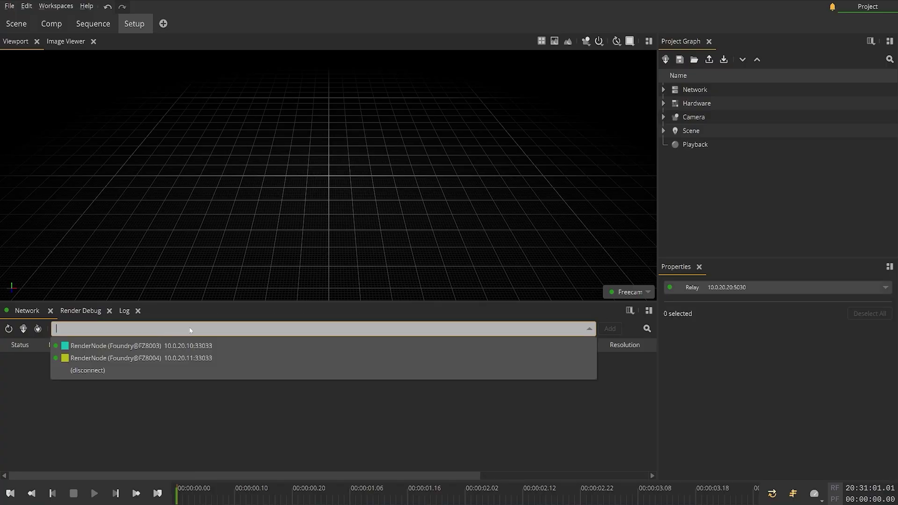
click(195, 345)
click(610, 329)
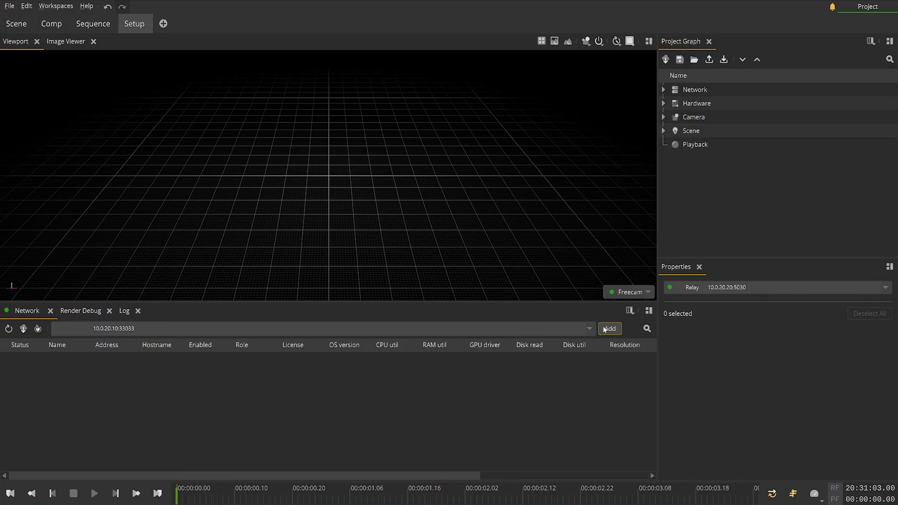
click(562, 327)
click(535, 344)
click(609, 328)
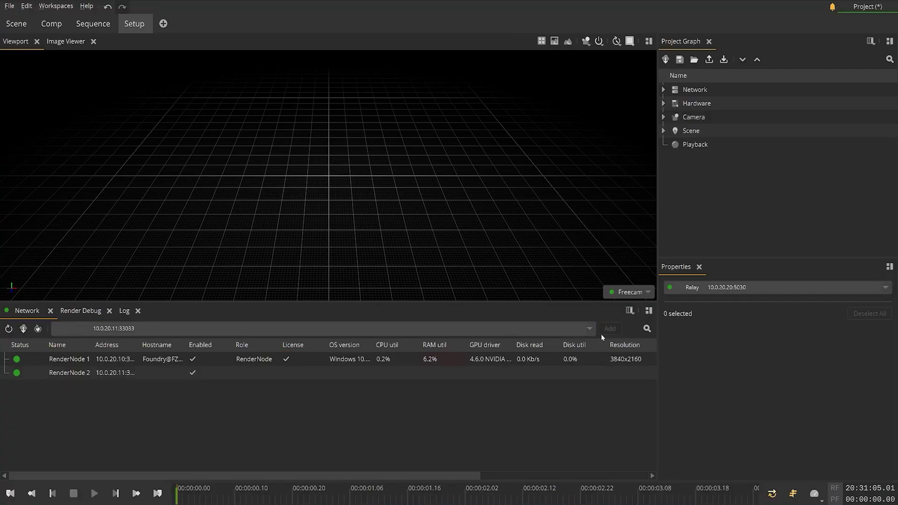
key(space)
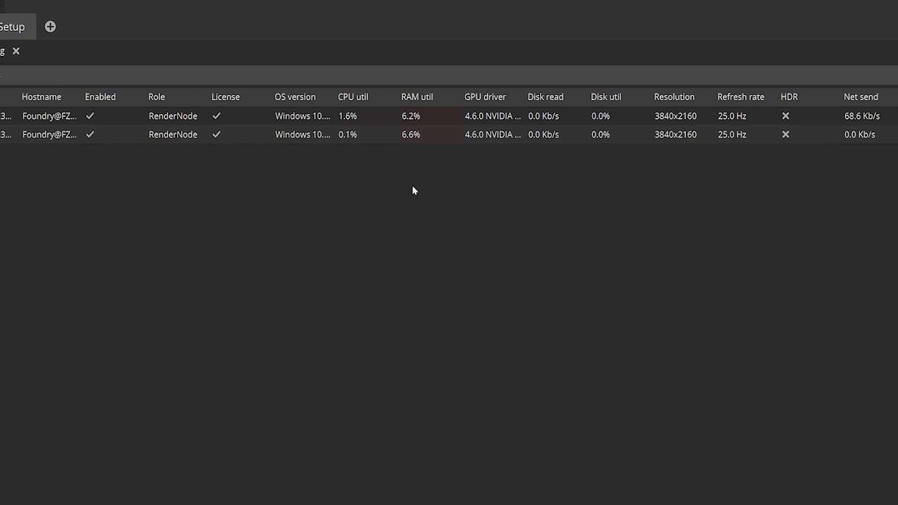
key(space)
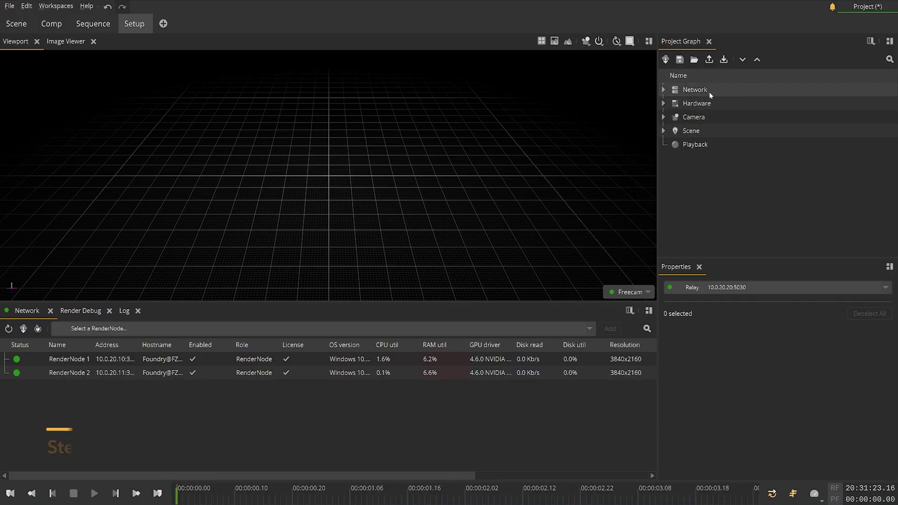
Add a Window output under Hardware and set its viewport size to 3840 by 2160
click(664, 104)
drag(656, 112, 629, 112)
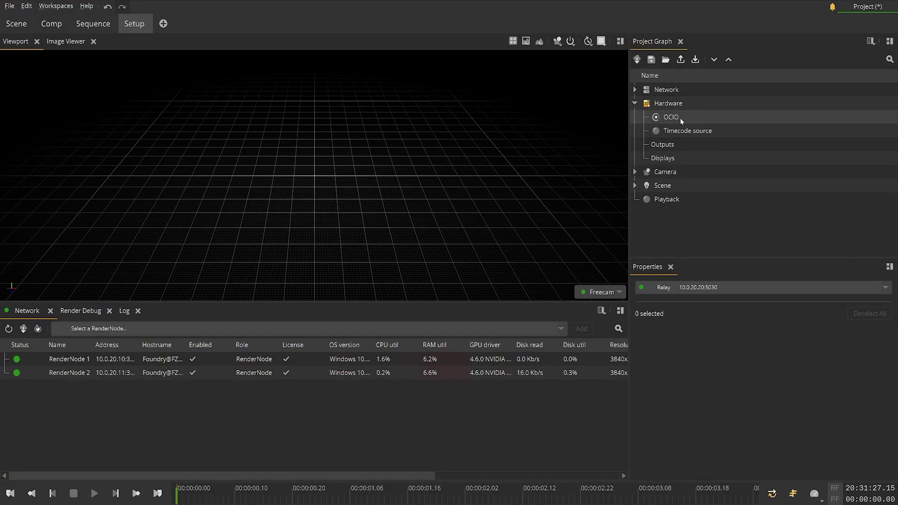
click(677, 144)
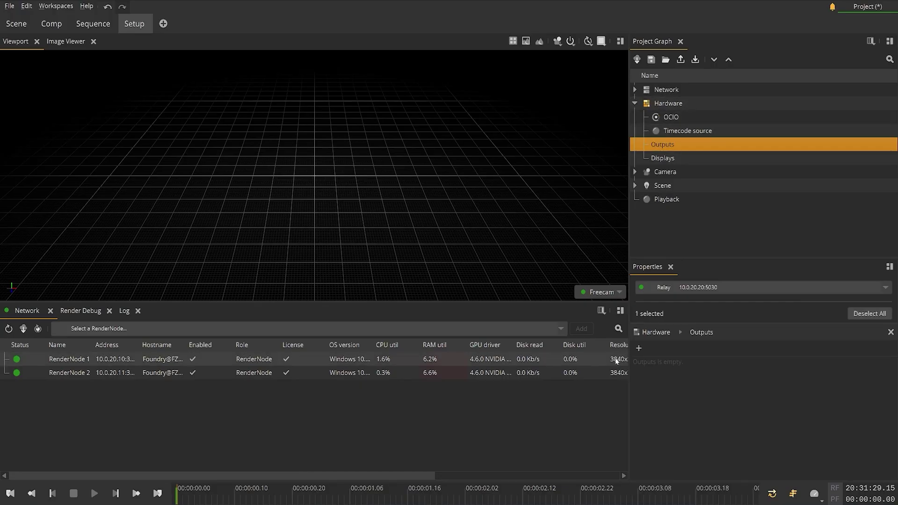
double_click(798, 422)
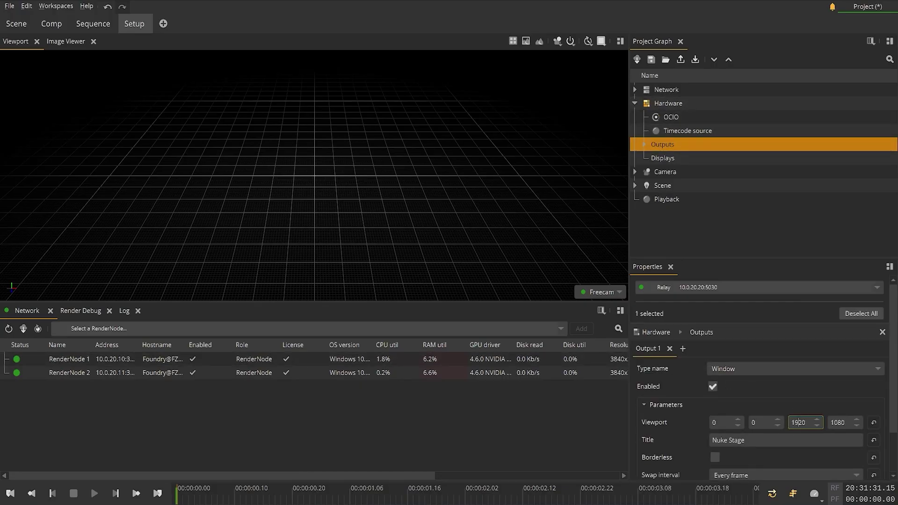
text(3840)
key(Tab)
text(2160)
key(Return)
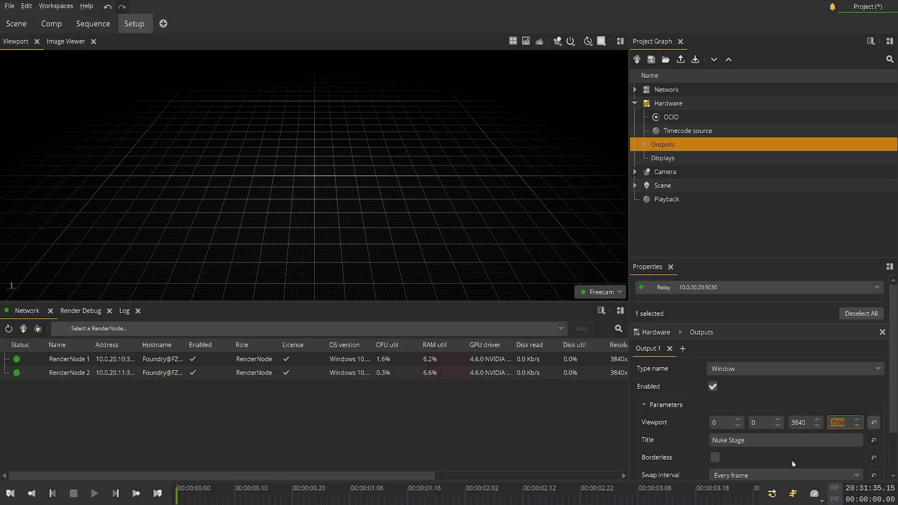
Add two displays under Hardware and choose Planar as the type of Display 1
click(651, 158)
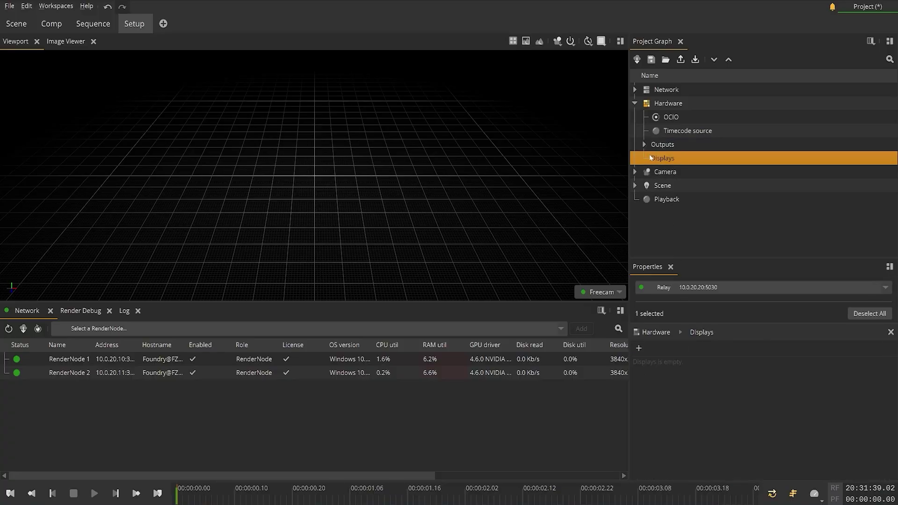
click(639, 349)
click(683, 348)
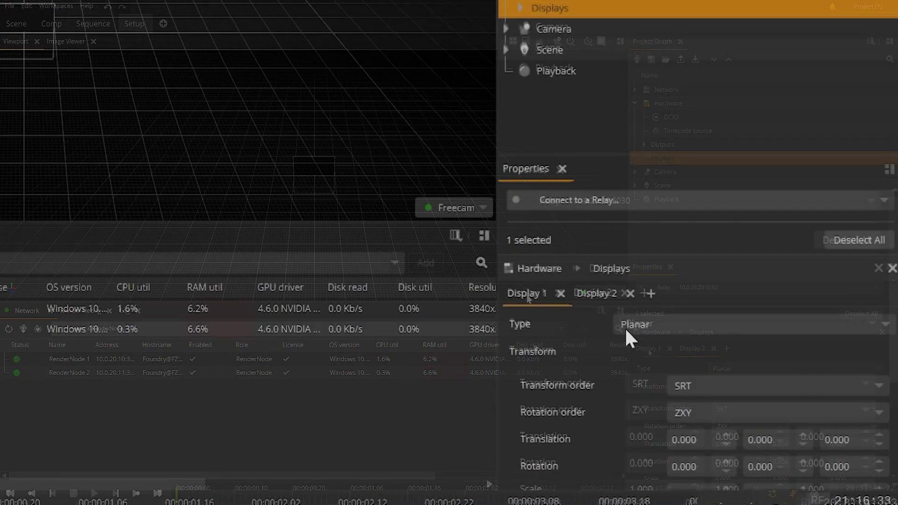
click(627, 326)
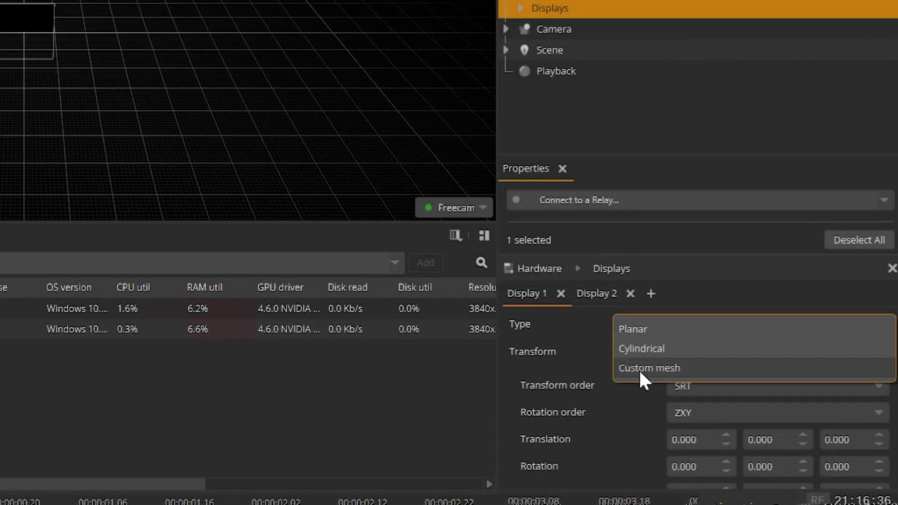
click(639, 325)
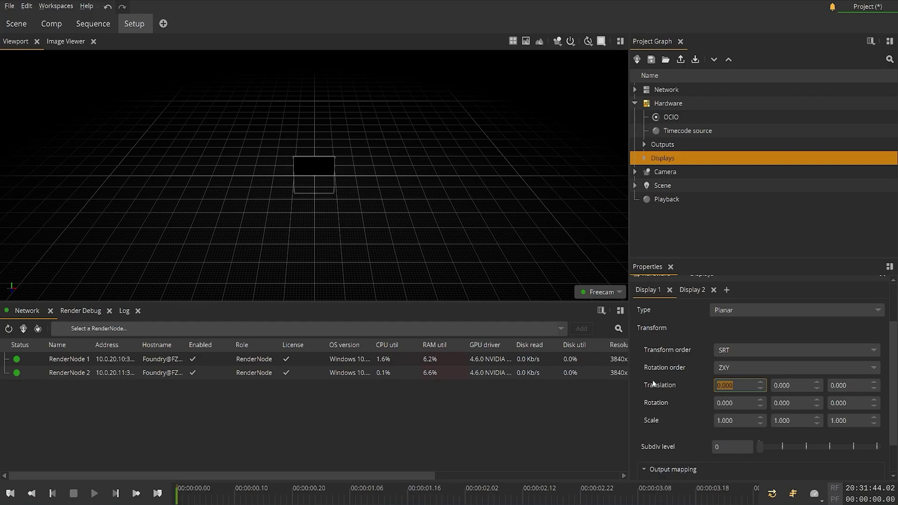
Set the translation of Display 1 to -0.75, 1.15, -1.8
text(-0.75)
key(Tab)
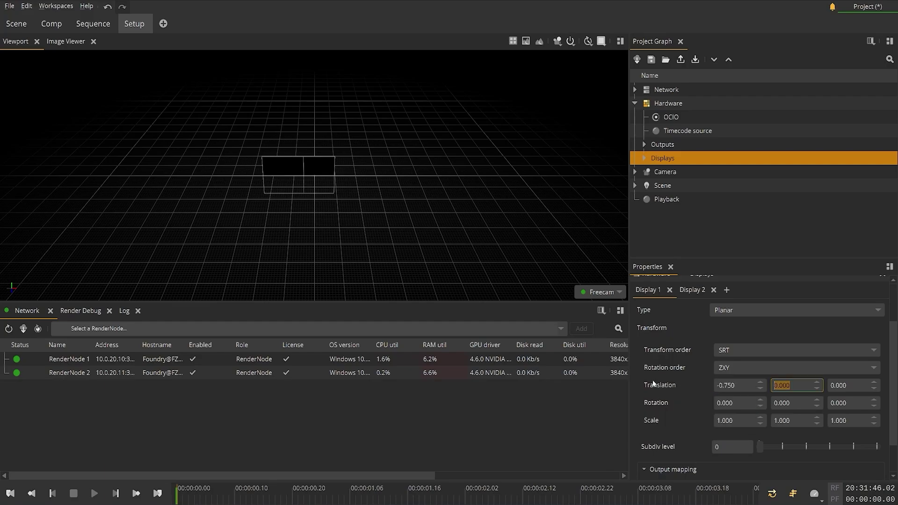
text(1.15)
key(Tab)
text(-1.8)
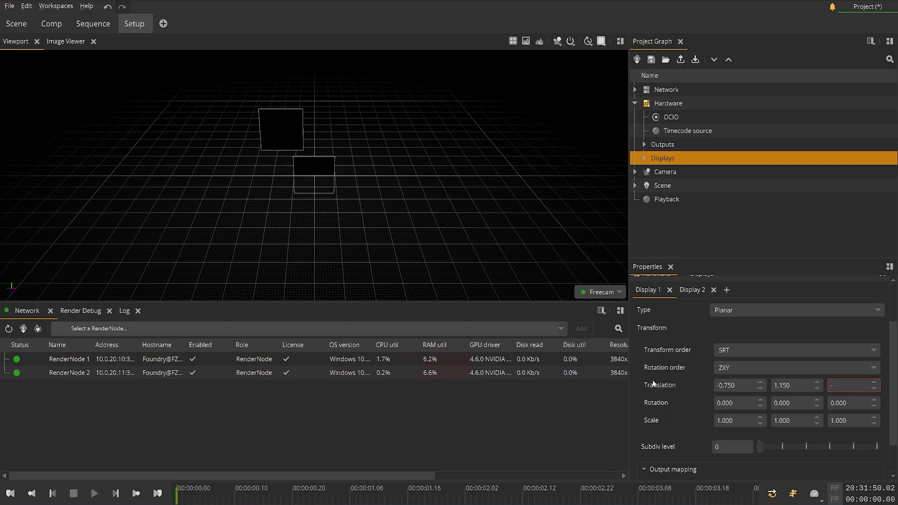
key(Return)
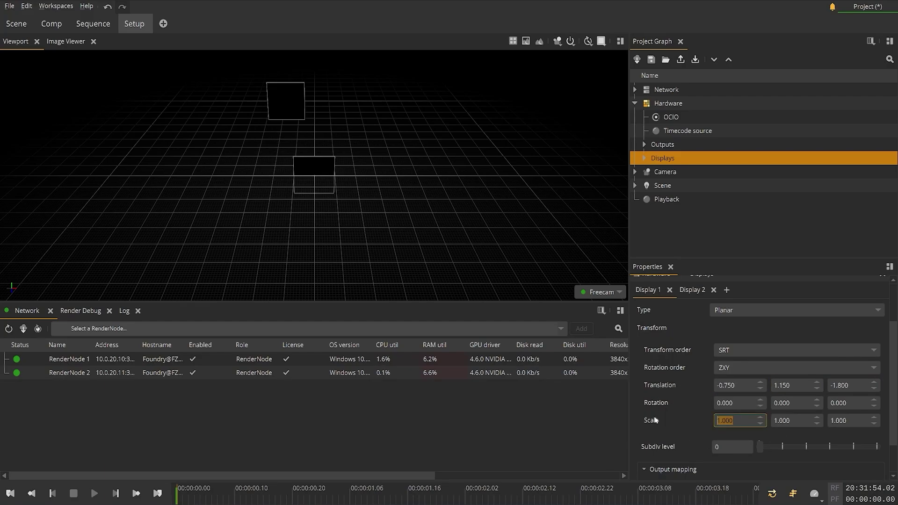
Scale both displays to 1.5 by 2 and set the translation of Display 2 to 0.75, 1.15, -1.8
text(1.5)
key(Tab)
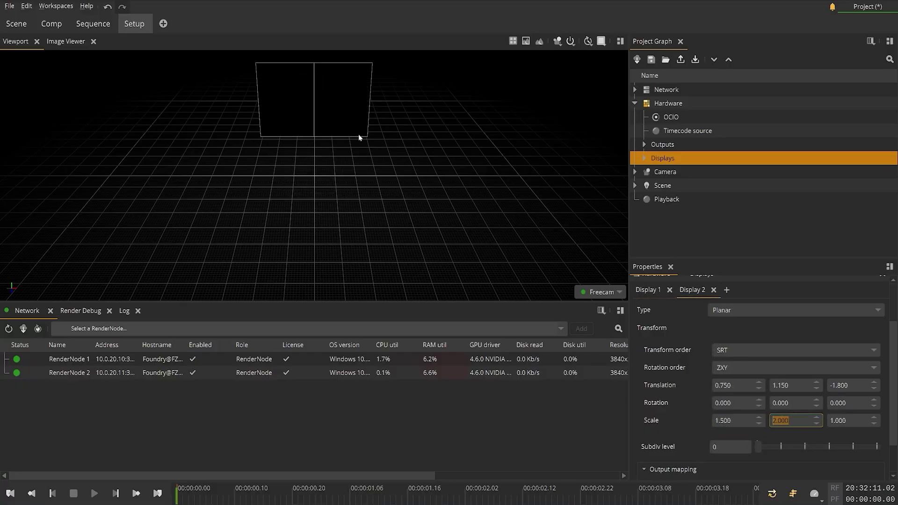
middle_drag(359, 138, 437, 152)
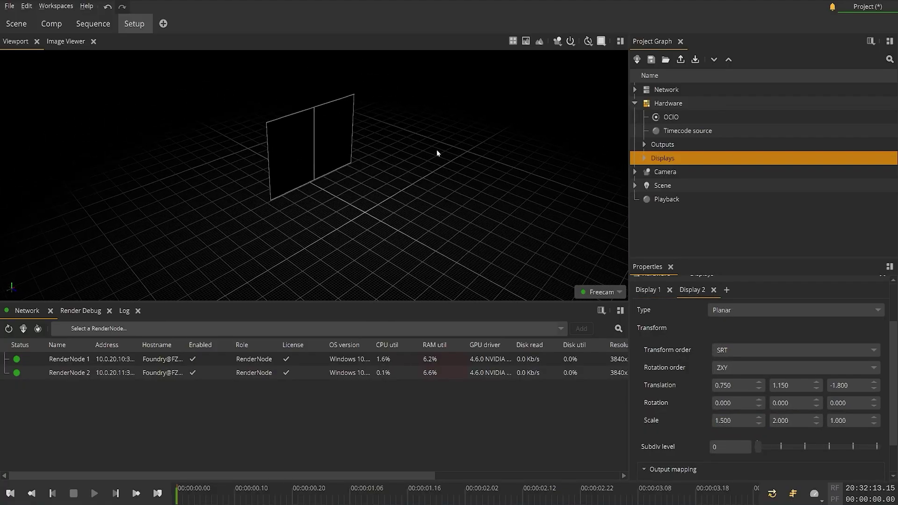
Add an output mapping to Display 1 that assigns it to RenderNode 1 (10.0.20.10:33033) and Output 1
click(644, 157)
click(673, 172)
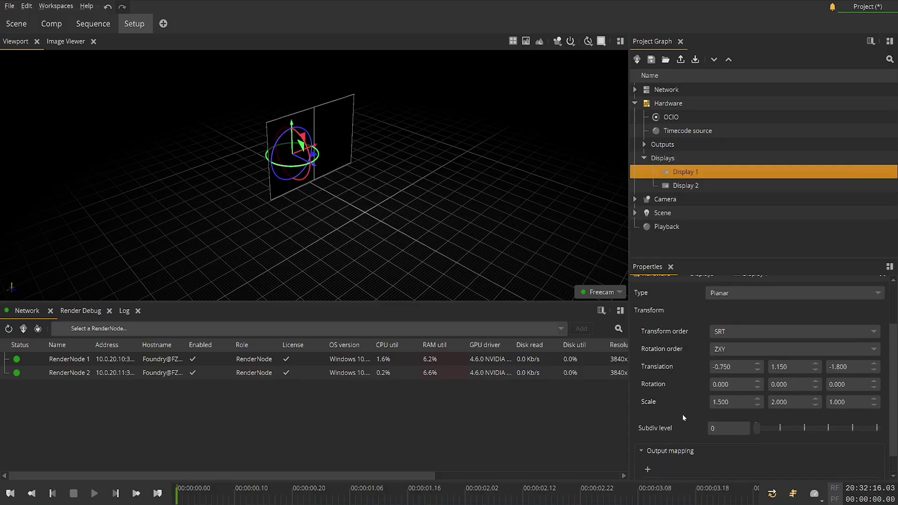
click(648, 469)
scroll(679, 377, down, 2)
click(740, 432)
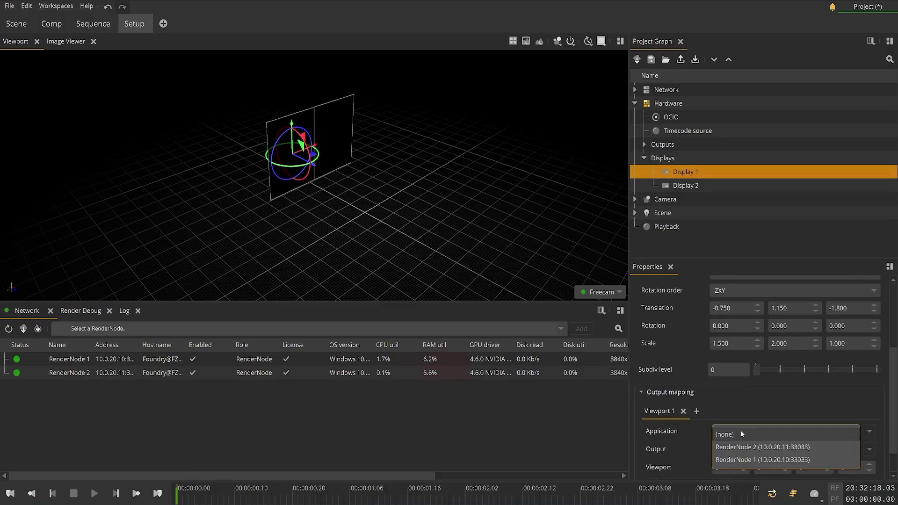
click(748, 460)
click(740, 450)
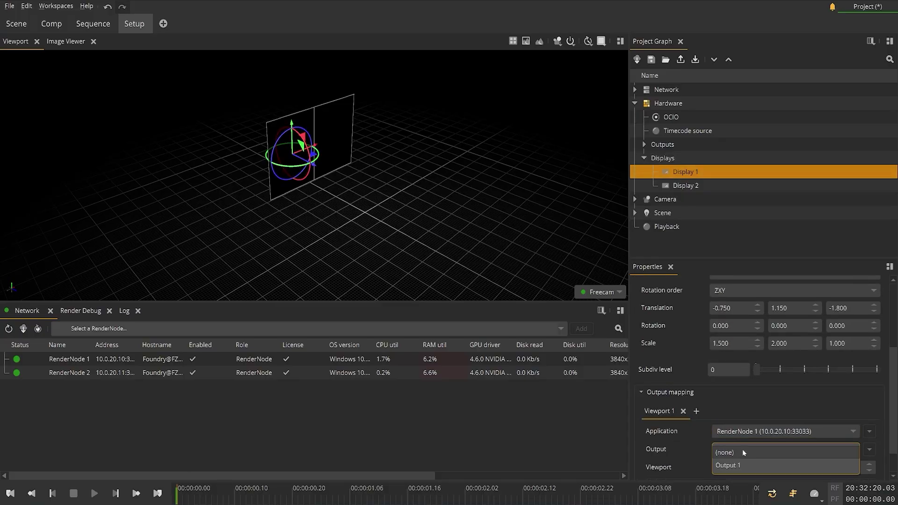
click(742, 464)
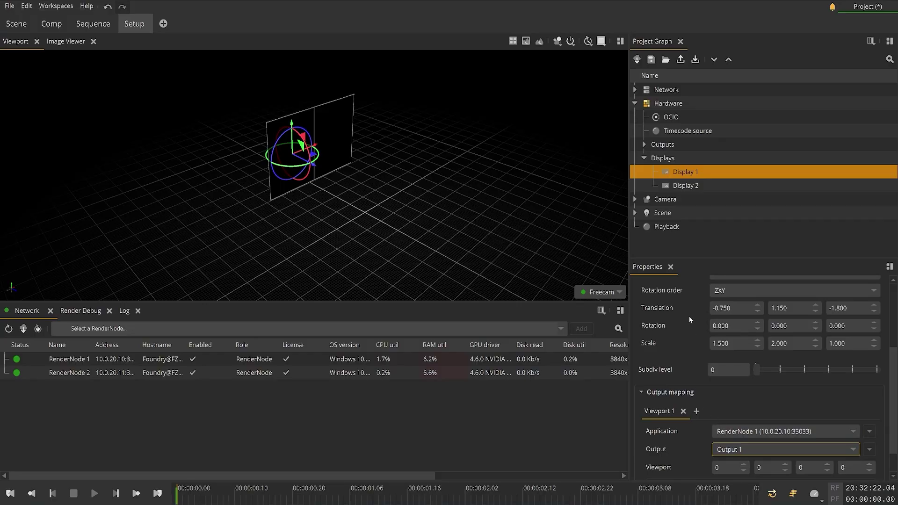
Add an output mapping to Display 2 that assigns it to RenderNode 2 (10.0.20.11:33033) and Output 1
click(686, 186)
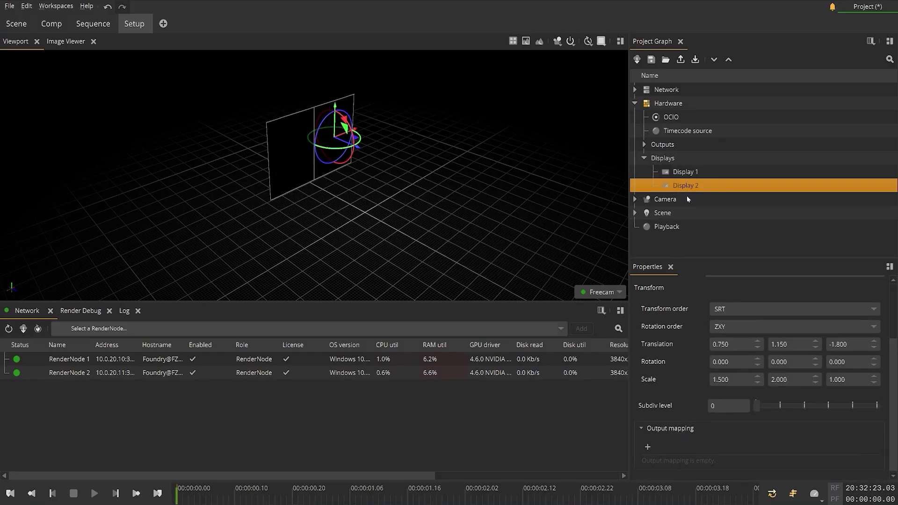
click(648, 447)
scroll(722, 444, down, 2)
click(736, 409)
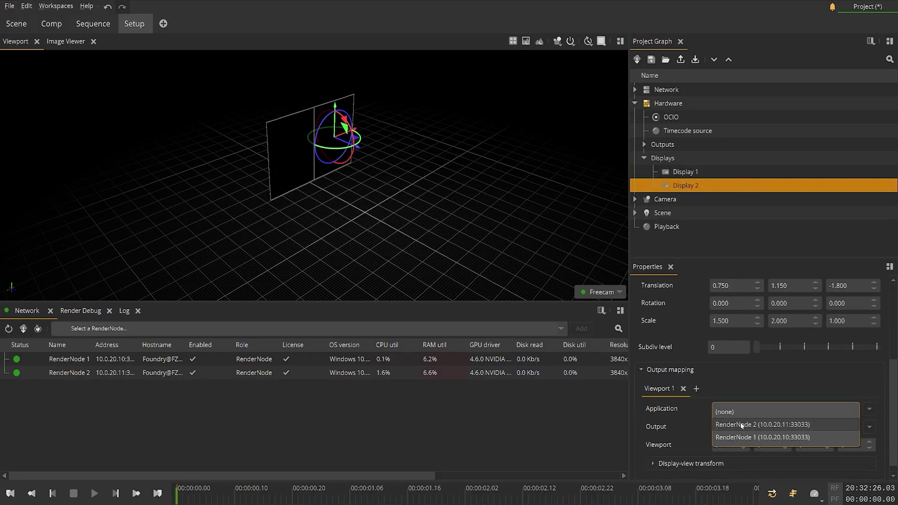
click(742, 434)
click(748, 427)
click(753, 440)
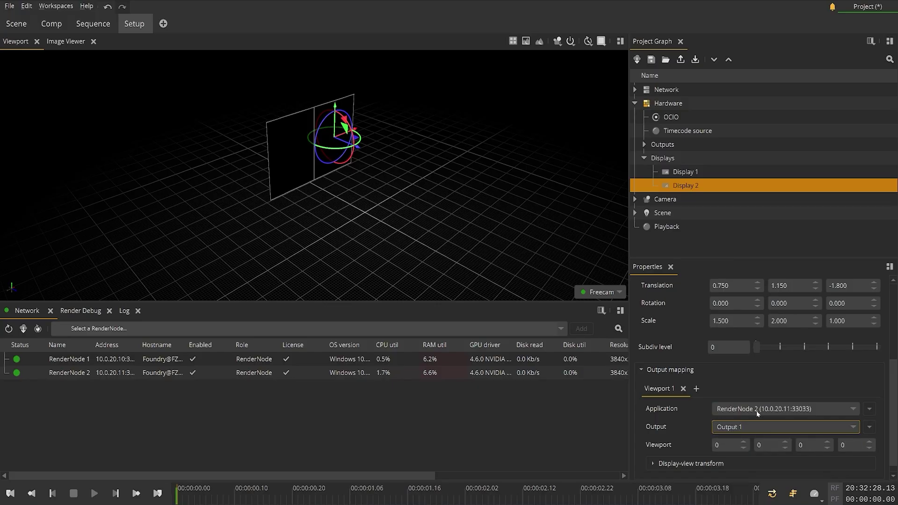
Add two cameras under Camera in the Project Graph and set the type of Camera 2 to outer
click(635, 103)
click(635, 117)
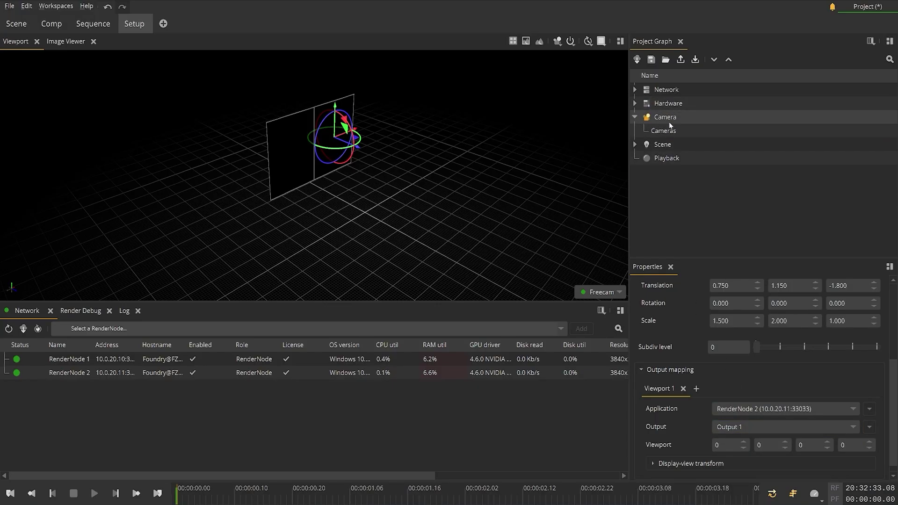
click(669, 129)
click(641, 349)
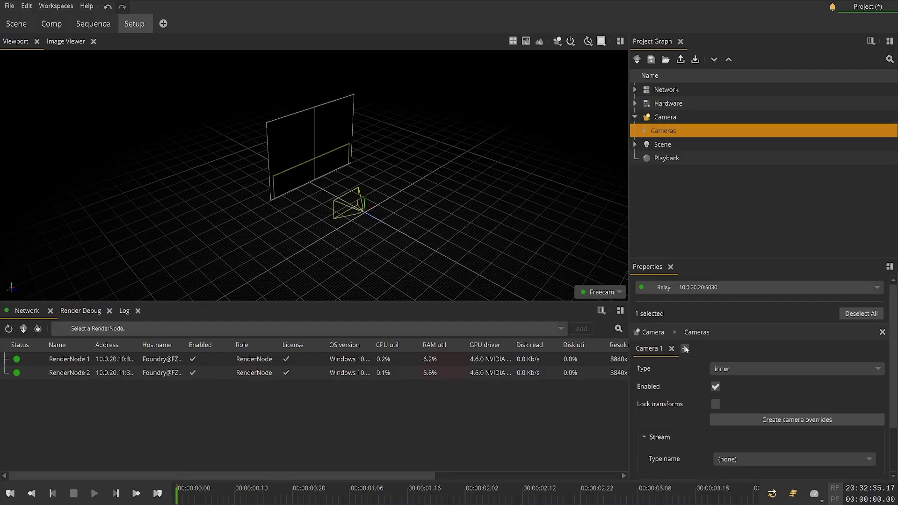
click(686, 349)
click(722, 368)
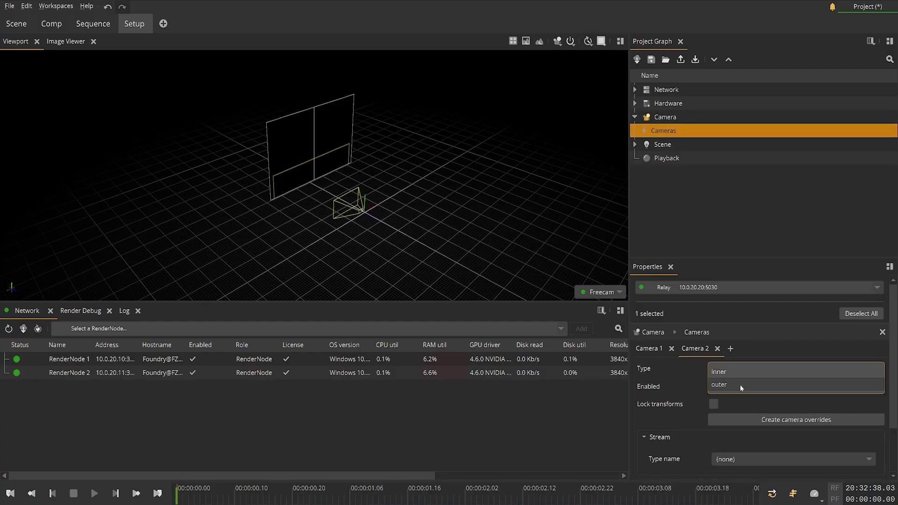
click(740, 386)
Set Camera 1's stream type to Constant and its Y position adjustment to 1
click(654, 354)
scroll(654, 369, down, 2)
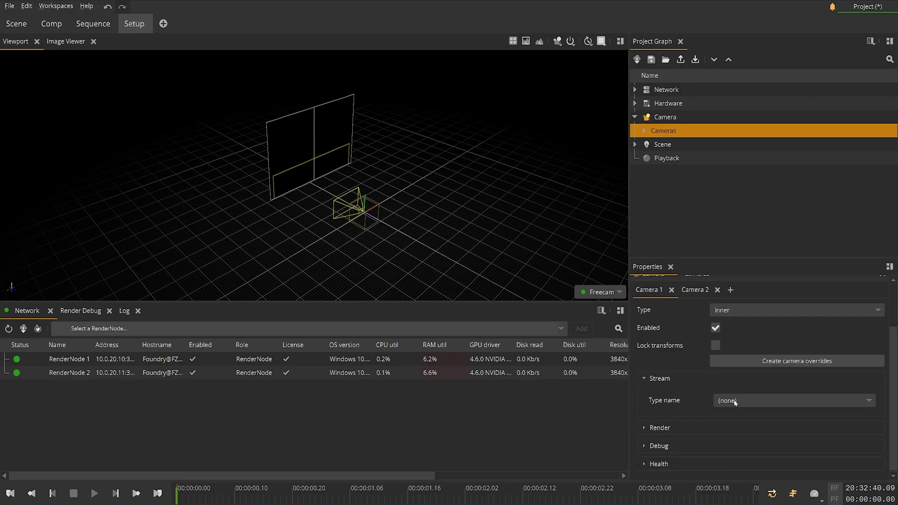
click(751, 398)
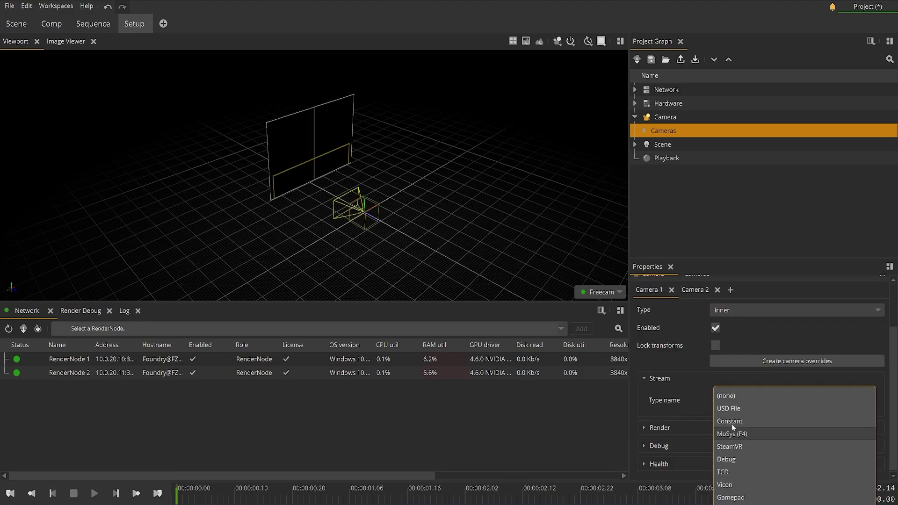
click(785, 421)
text(1.5)
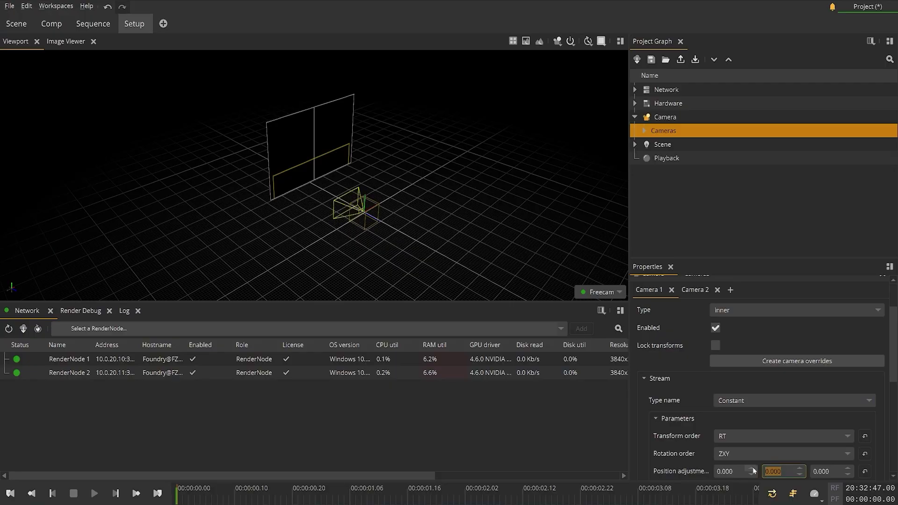
key(Return)
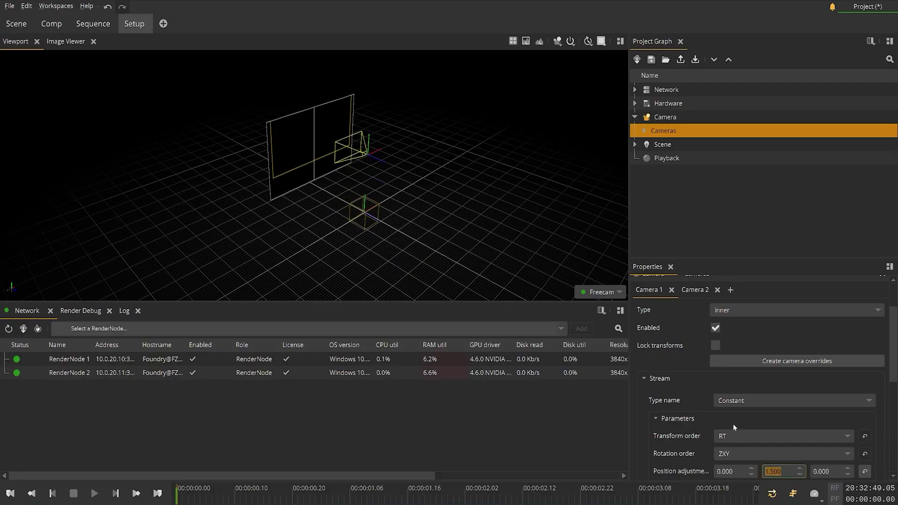
text(1)
key(Return)
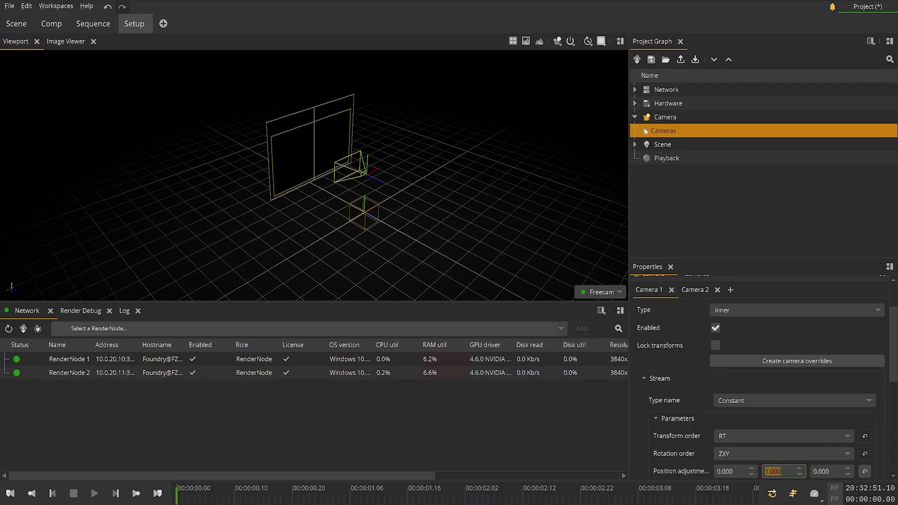
Set Camera 2's stream type to Constant and its Y position adjustment to 1
click(691, 323)
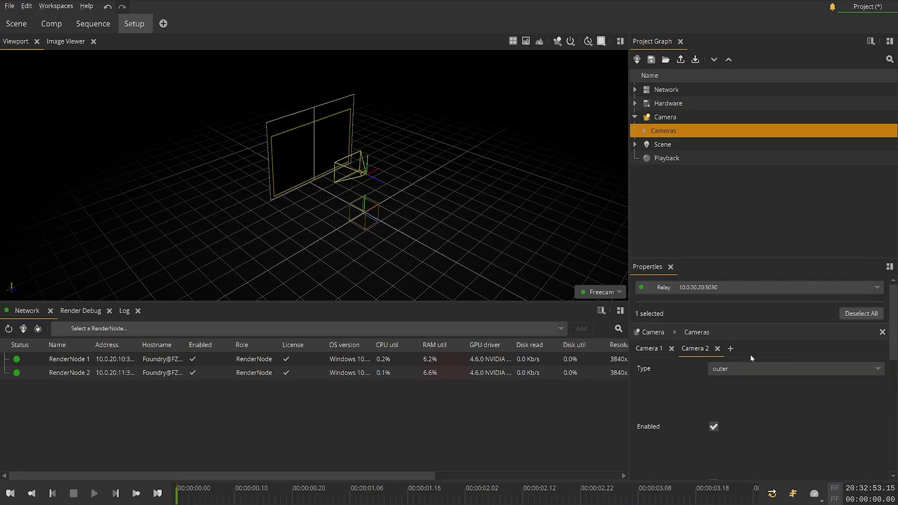
scroll(745, 402, down, 2)
click(744, 448)
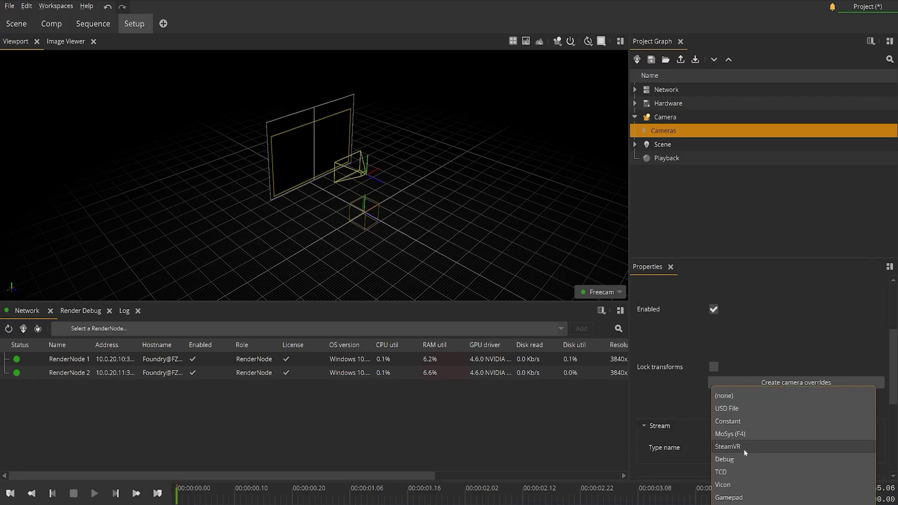
click(734, 423)
scroll(713, 439, down, 2)
click(798, 410)
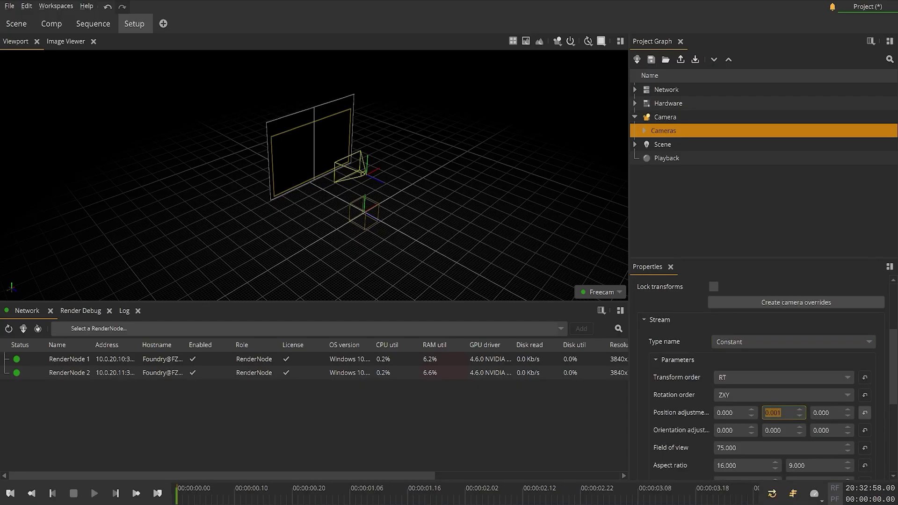
text(1.5)
key(Return)
text(1)
key(Return)
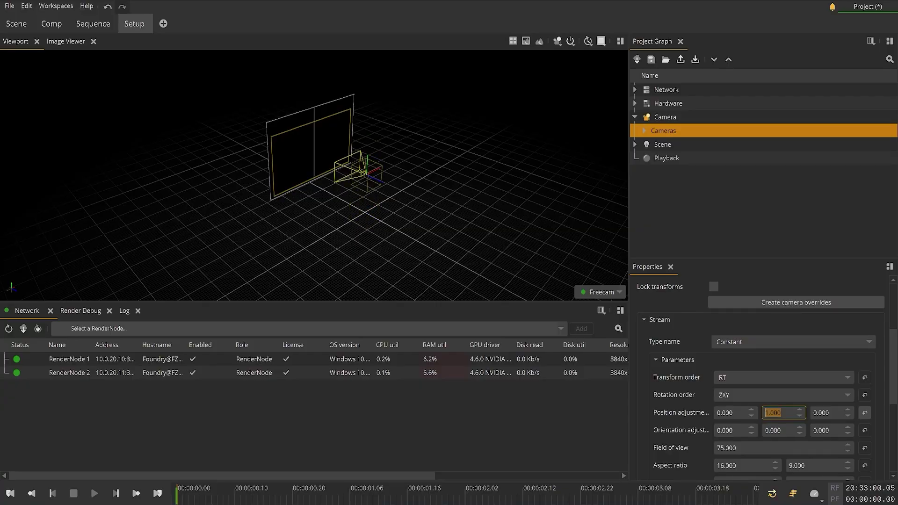
drag(481, 152, 482, 144)
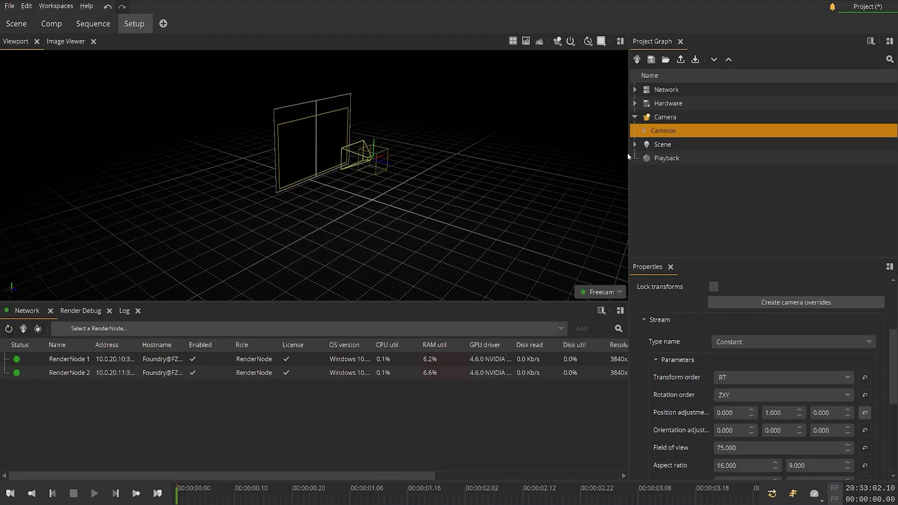
Collapse the Camera group and select Network, Hardware and Camera together in the Project Graph to view their properties
click(635, 117)
click(663, 90)
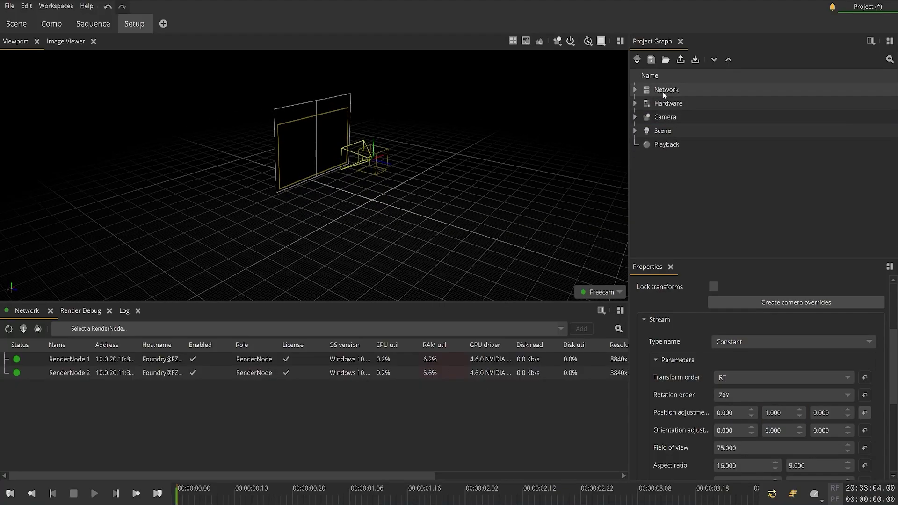
shift+click(674, 118)
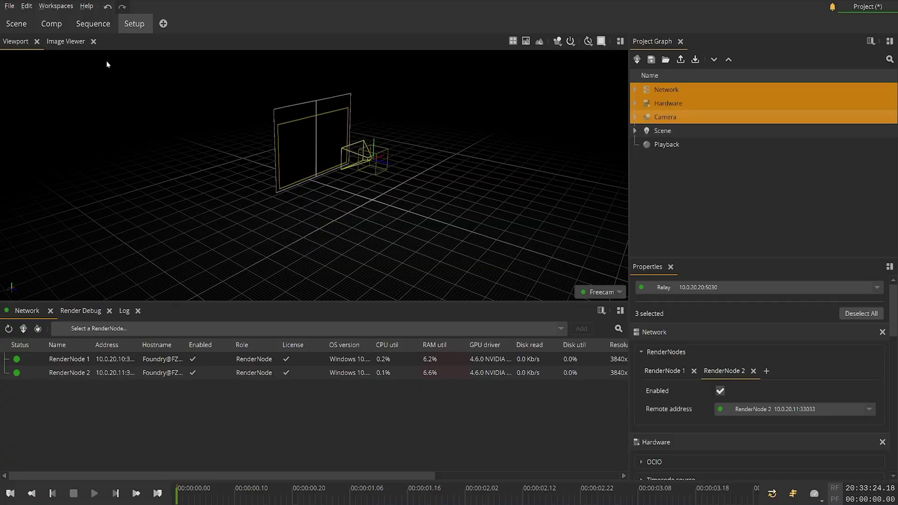
Switch to the Scene workspace and add a sphere mesh to the empty Scene Graph
click(12, 24)
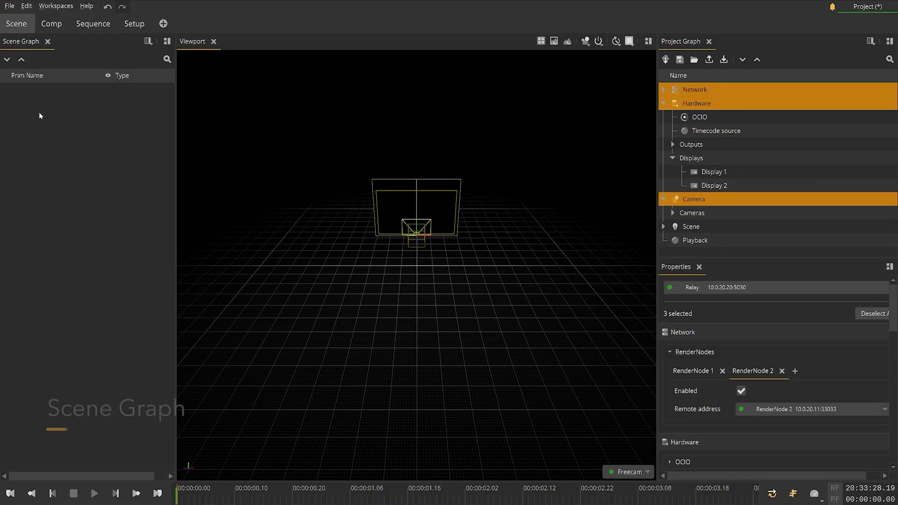
click(250, 126)
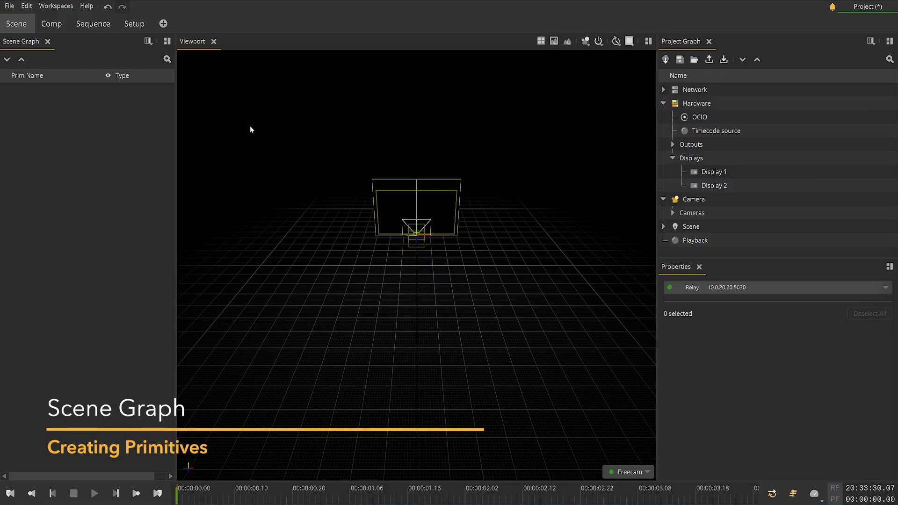
right_click(43, 108)
mouse_move(72, 119)
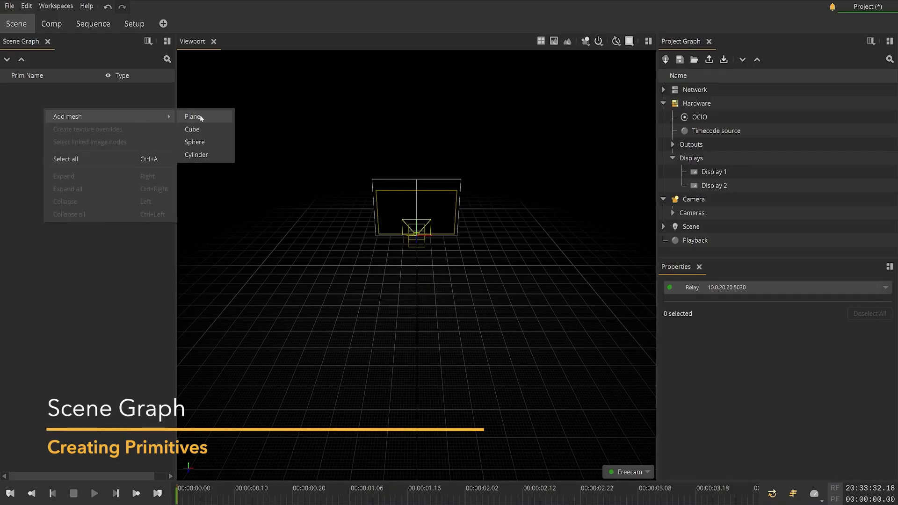
click(204, 143)
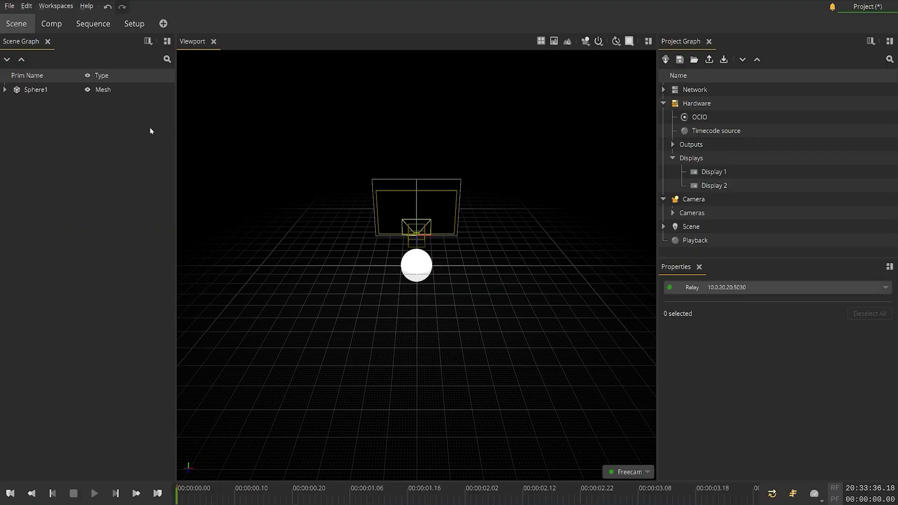
Scale the sphere to 30 on all three axes
click(25, 91)
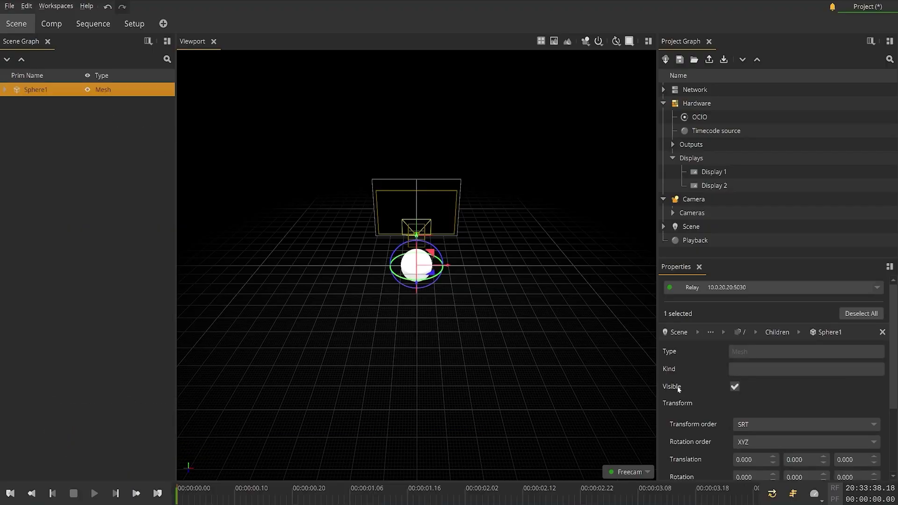
scroll(750, 428, down, 3)
text(30)
key(Tab)
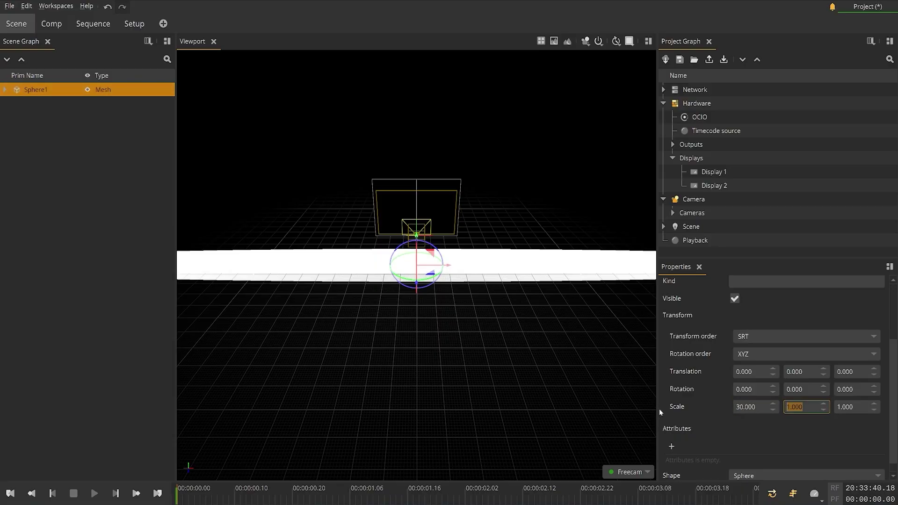
text(30)
key(Tab)
text(30)
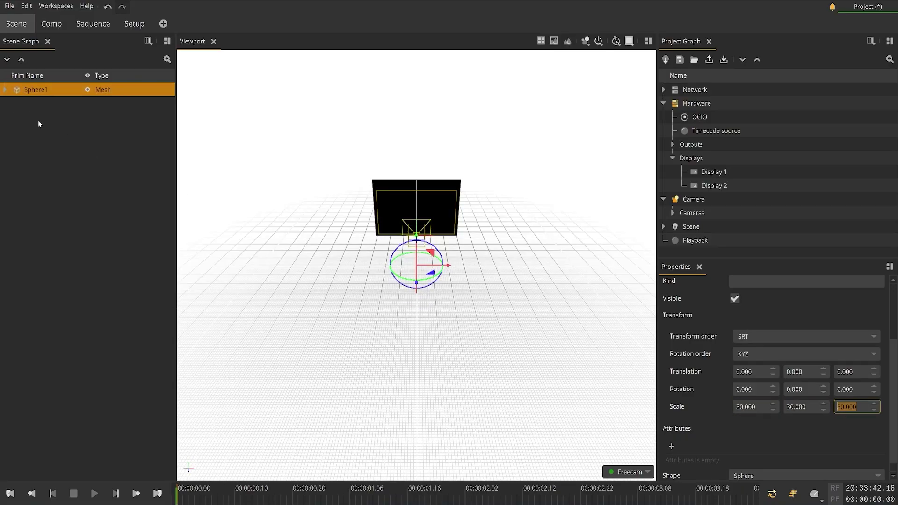
Create a texture override for the sphere and show it in the 3D viewport of the Comp workspace
right_click(52, 90)
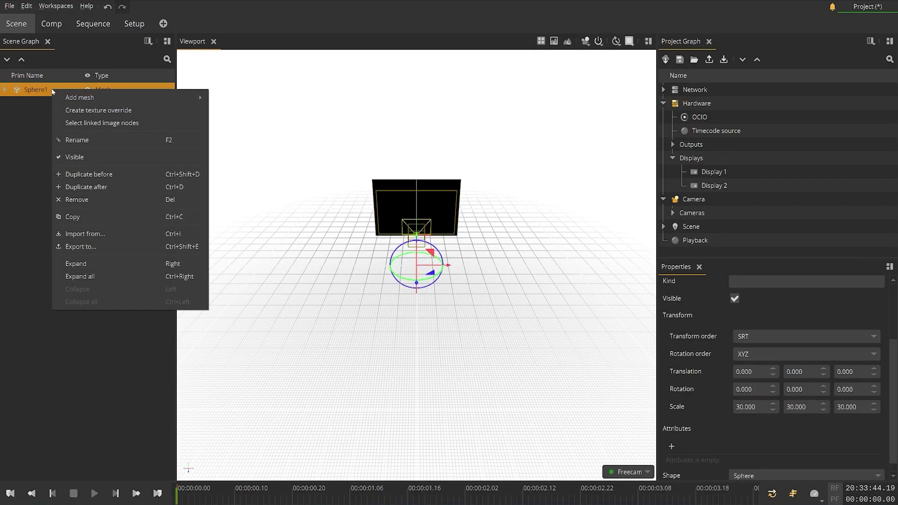
click(94, 110)
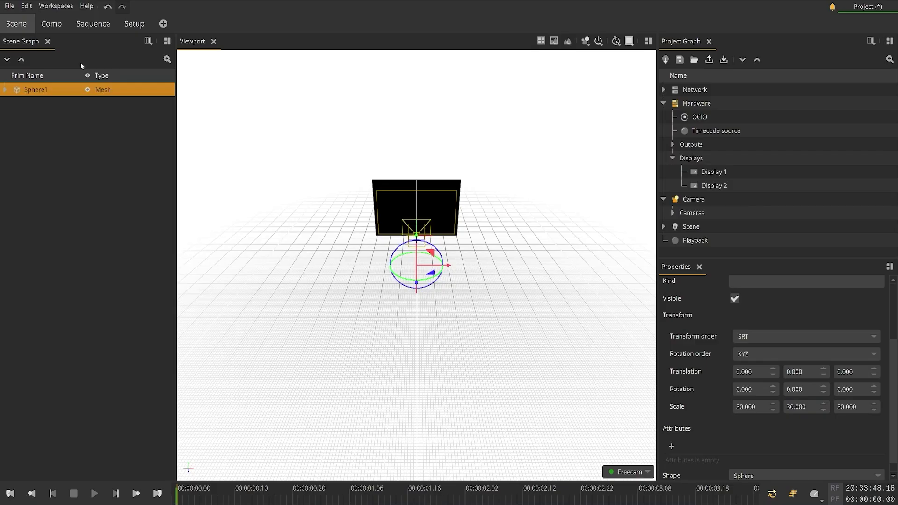
click(51, 24)
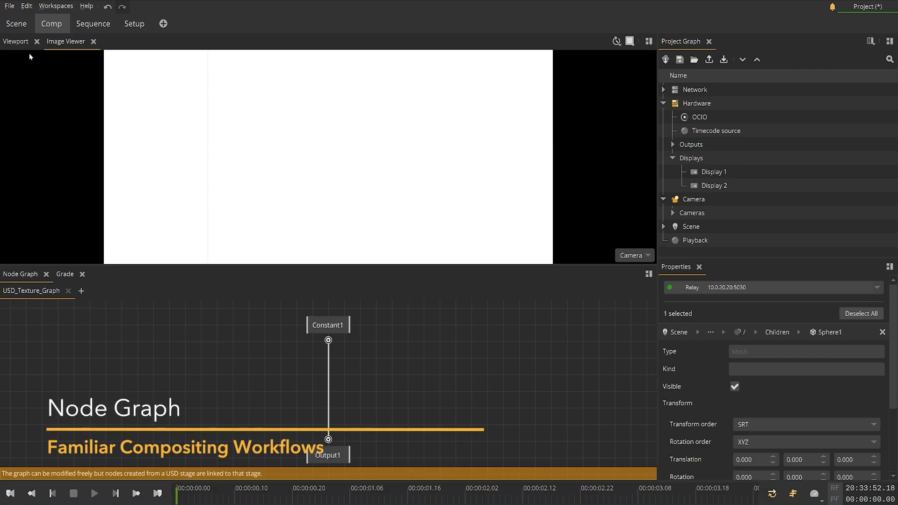
click(16, 41)
middle_drag(326, 216, 337, 281)
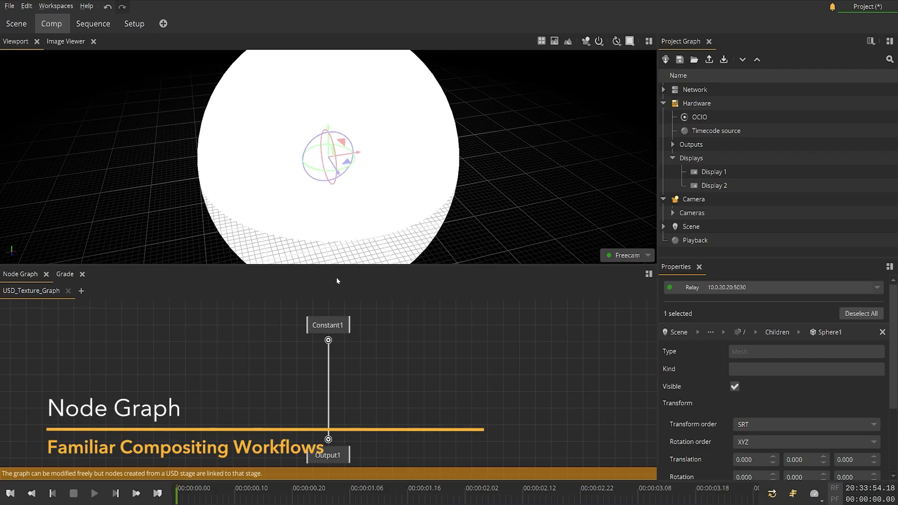
Move the Constant and Output nodes closer together in the texture graph and add a Read node beside the Constant node
drag(334, 329, 288, 359)
click(319, 458)
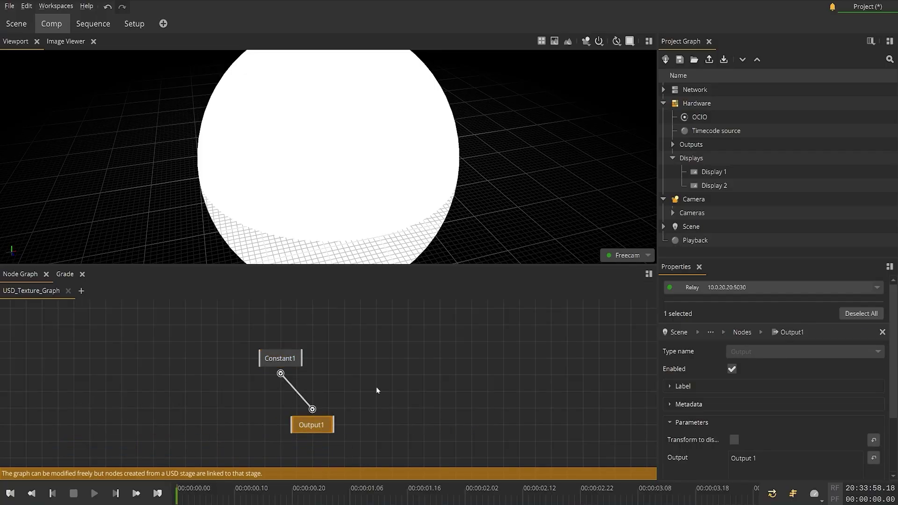
click(430, 361)
key(Tab)
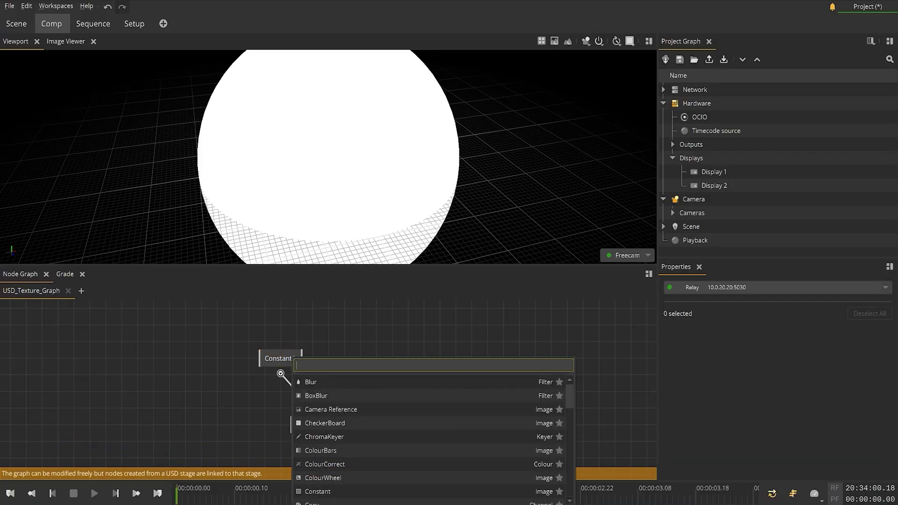
scroll(379, 400, down, 7)
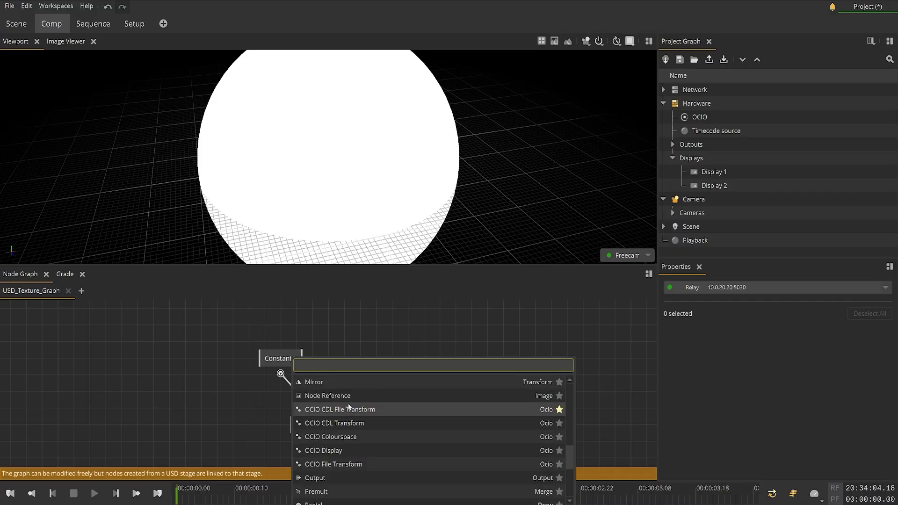
scroll(331, 426, down, 2)
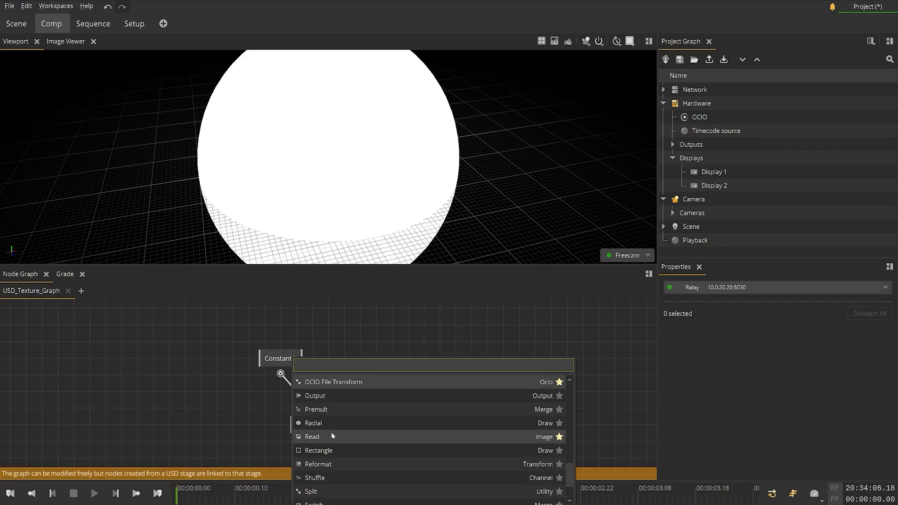
click(330, 436)
drag(330, 436, 340, 372)
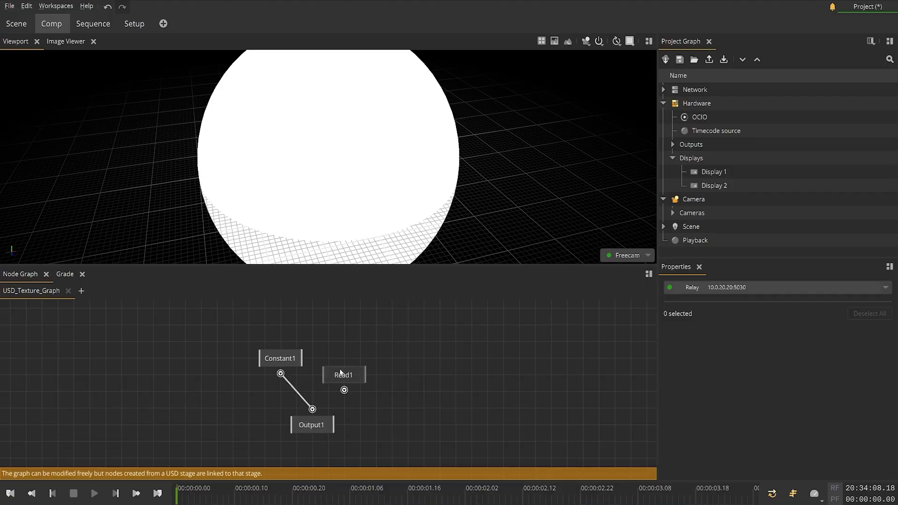
click(335, 360)
click(283, 360)
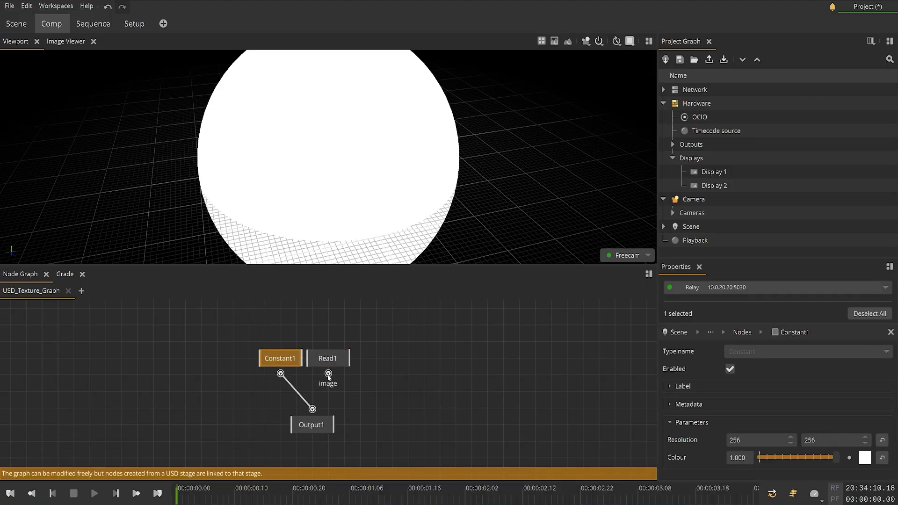
Delete the Constant node and load the Daytime_Car_PlatePro_Stitch_2k_#####_v001.exr sequence into the Read node feeding the Output
key(Delete)
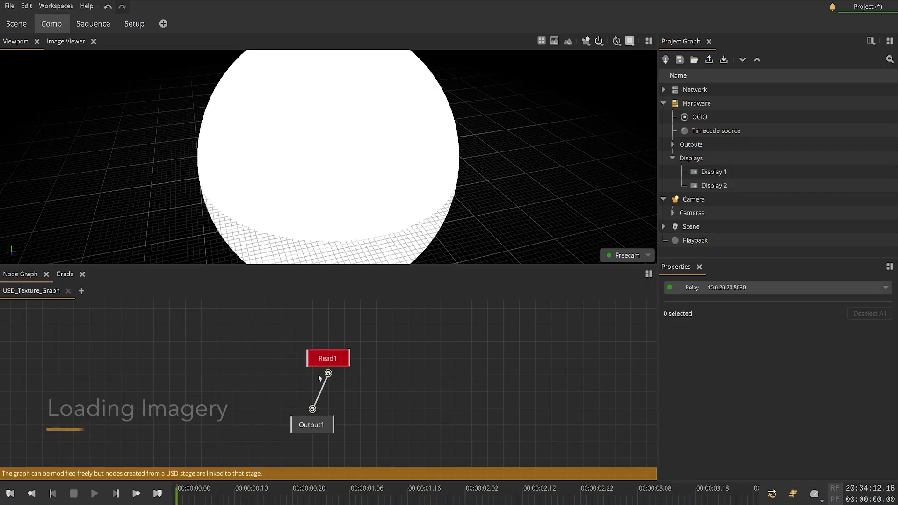
drag(321, 359, 306, 359)
click(846, 440)
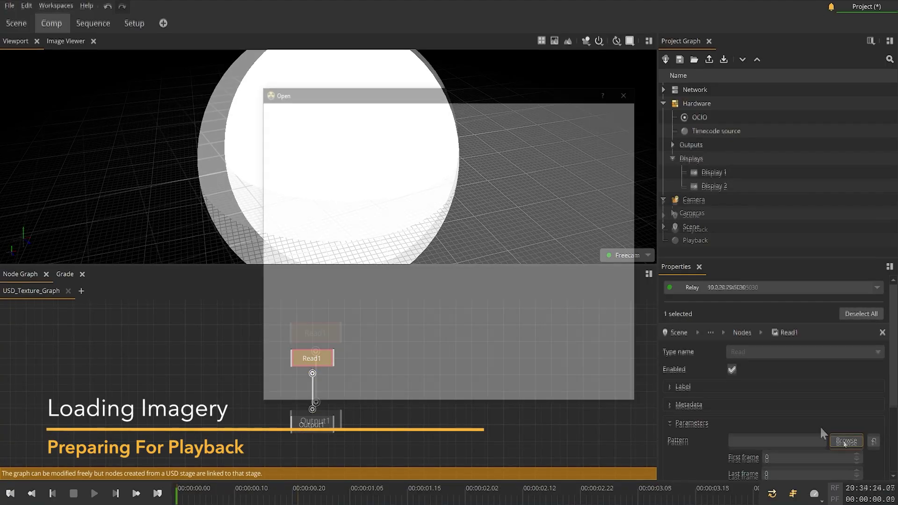
double_click(356, 186)
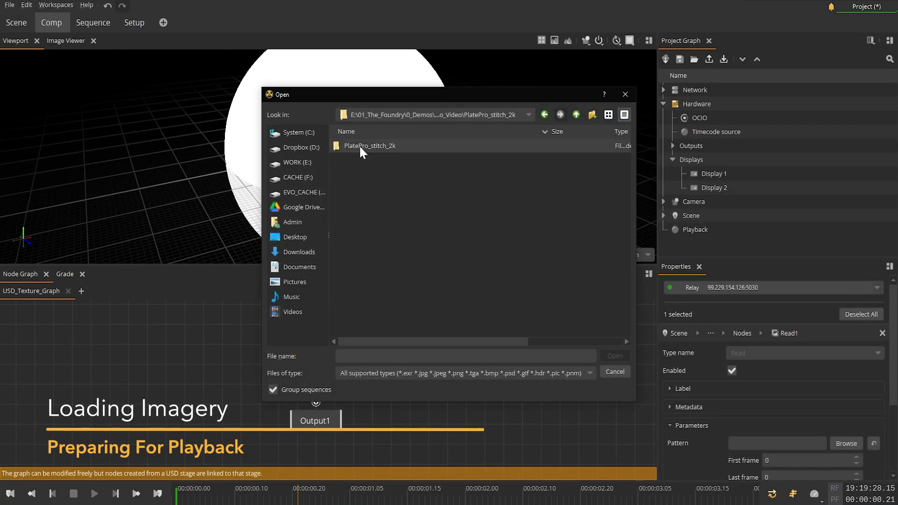
double_click(359, 145)
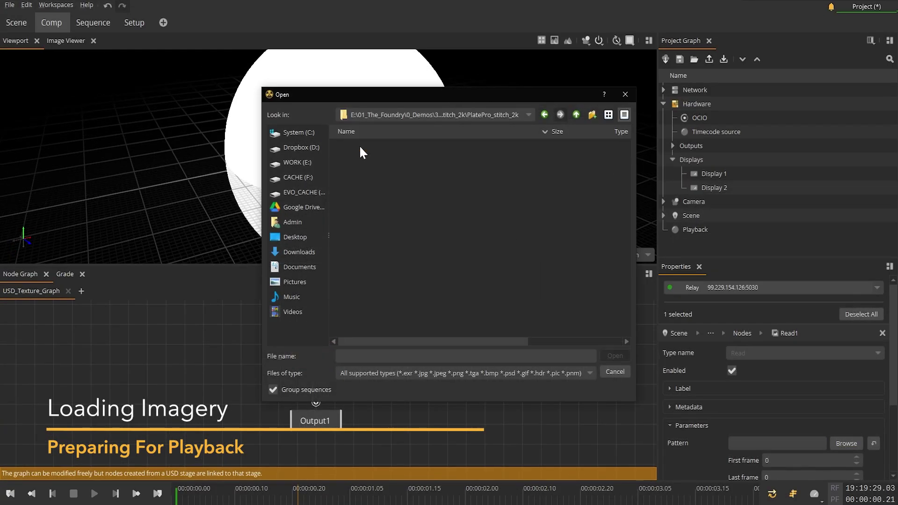
double_click(359, 145)
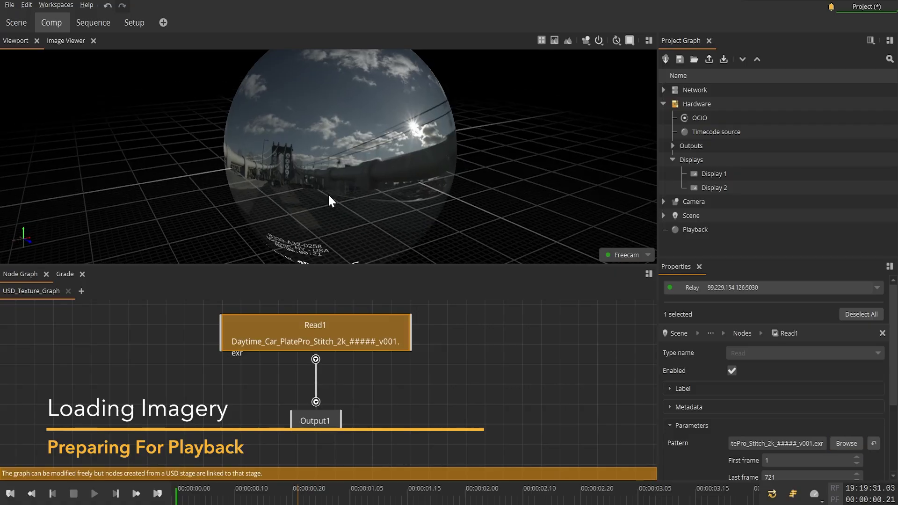
Play the sequence and examine the mapped displays and camera from inside the textured sphere
drag(328, 192, 348, 197)
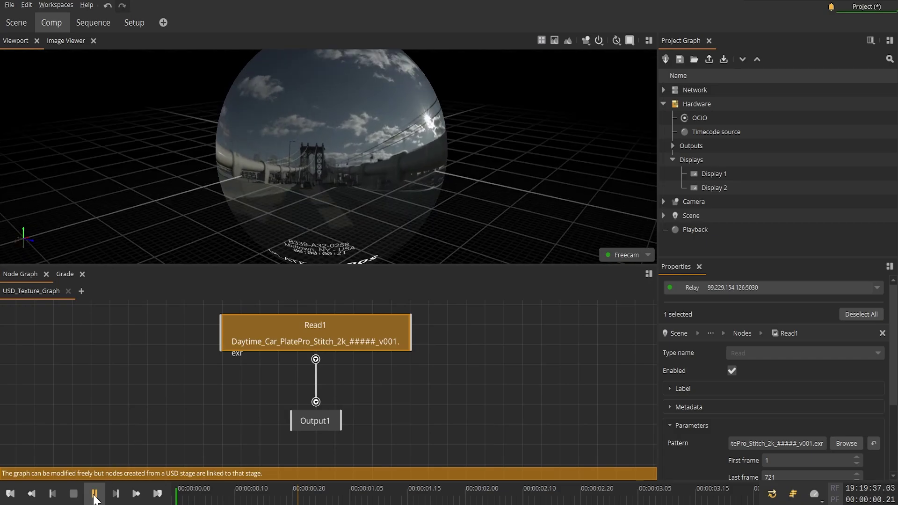
scroll(290, 163, up, 10)
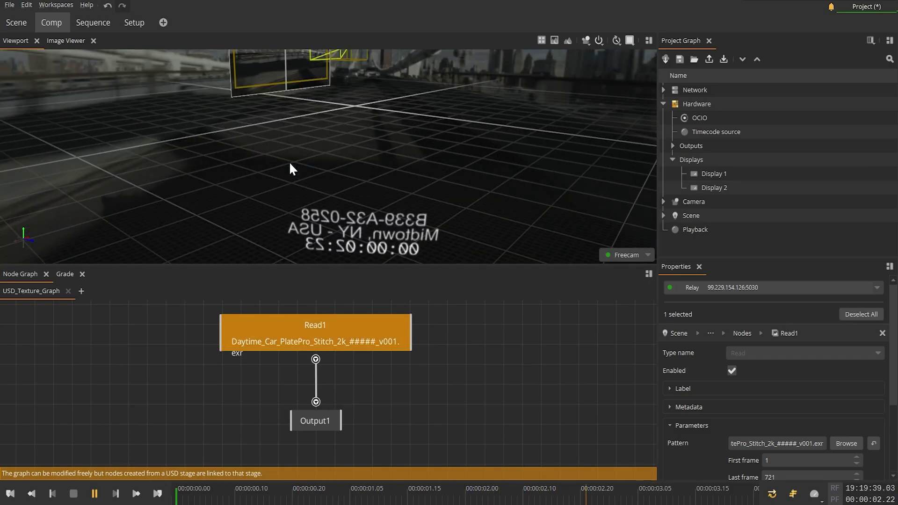
drag(305, 133, 330, 192)
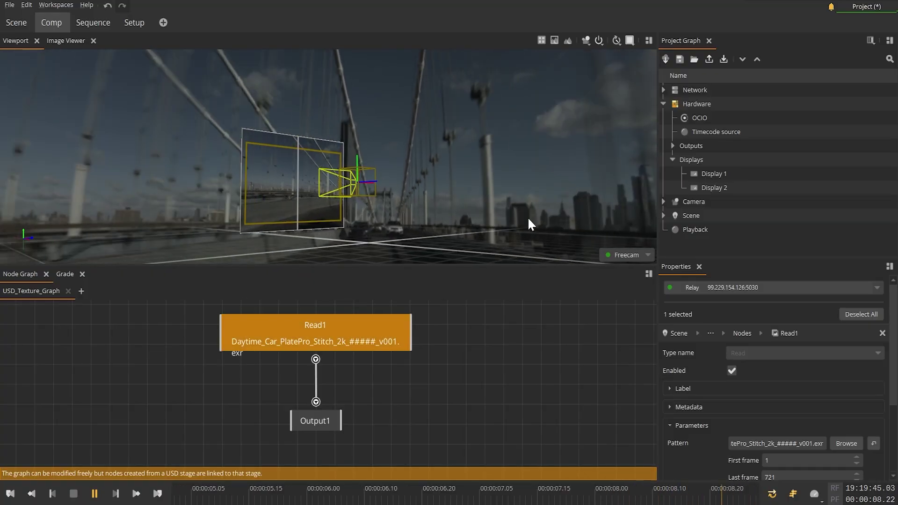
click(663, 103)
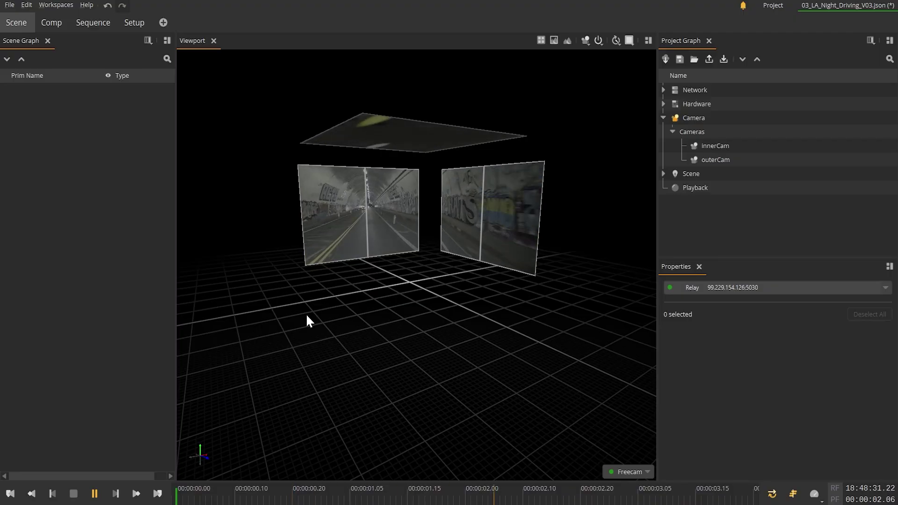
In the Comp workspace, set Which to 1 on the Switch1 node fed by the front forward and backward Read nodes
click(52, 23)
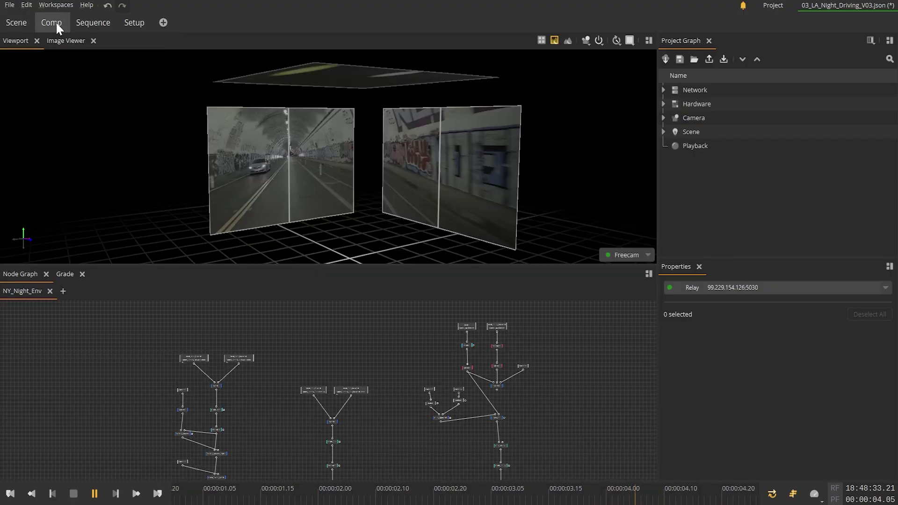
middle_drag(251, 378, 242, 341)
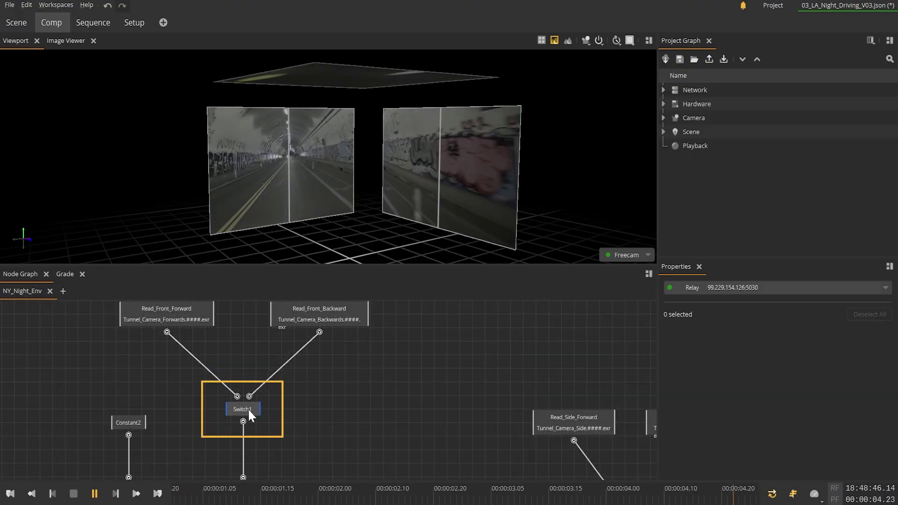
click(249, 410)
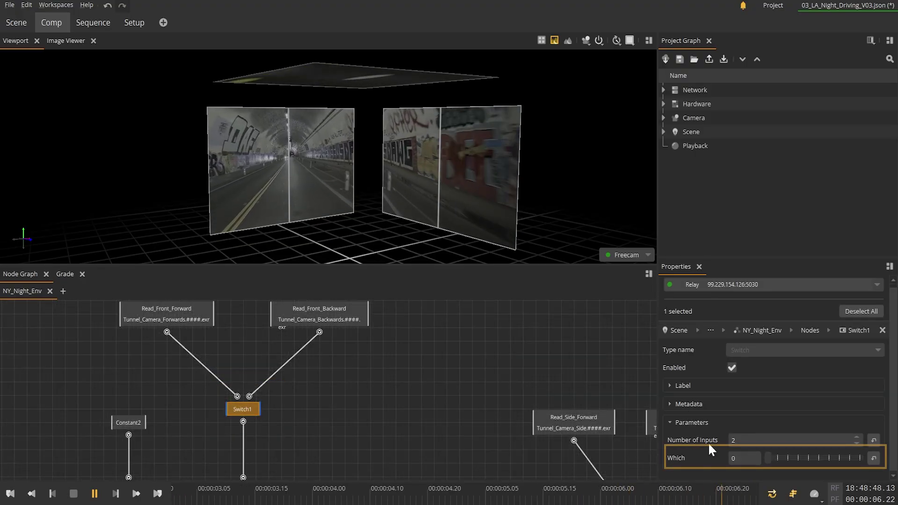
double_click(737, 459)
text(1)
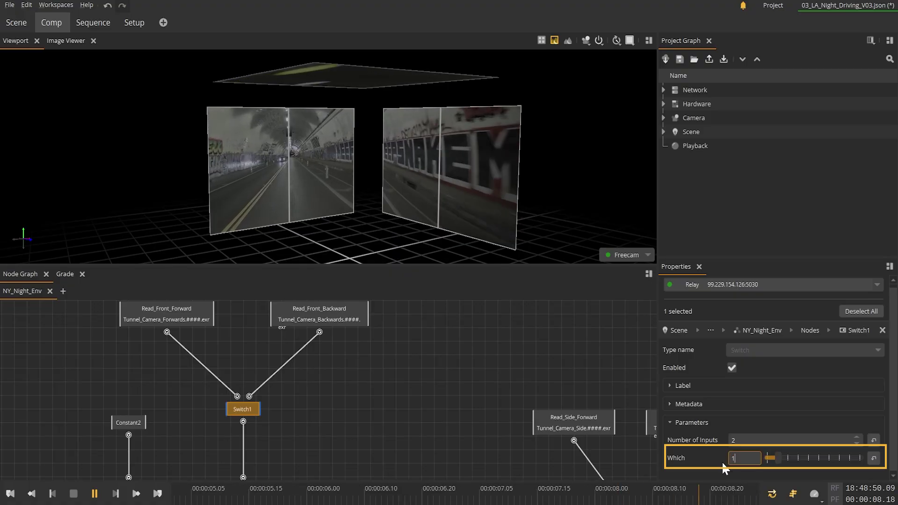
key(Return)
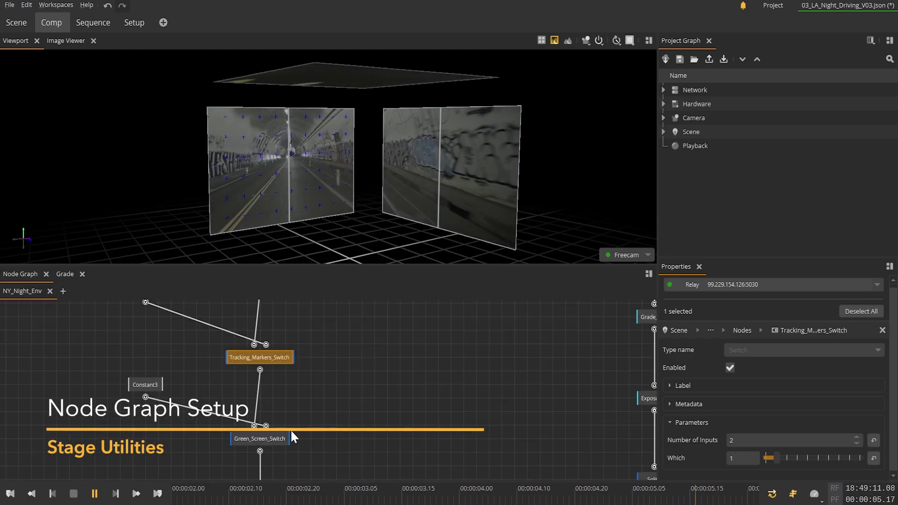
Set Which to 1 on the Green_Screen_Switch node
click(274, 440)
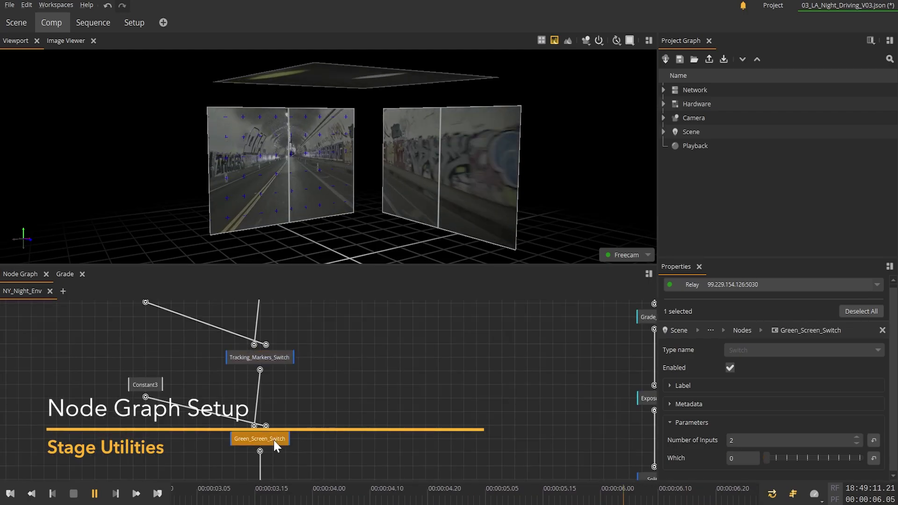
click(736, 457)
text(1)
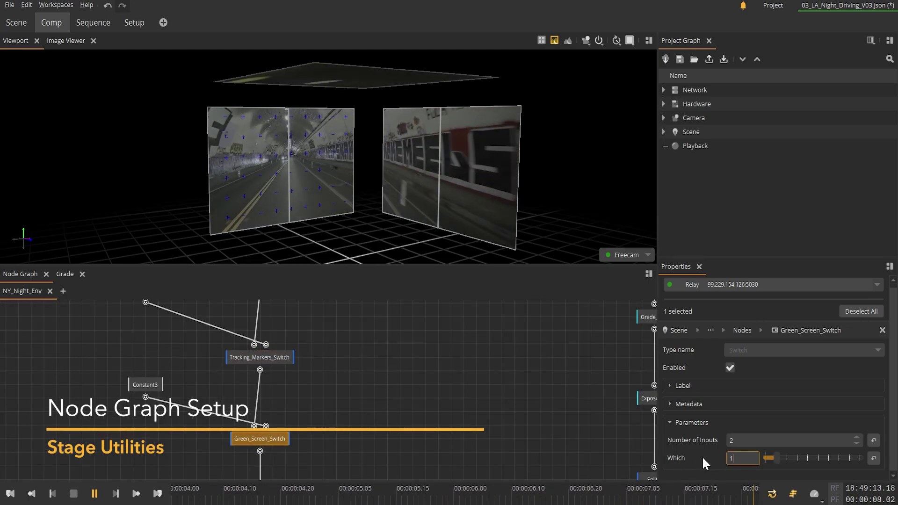
key(Return)
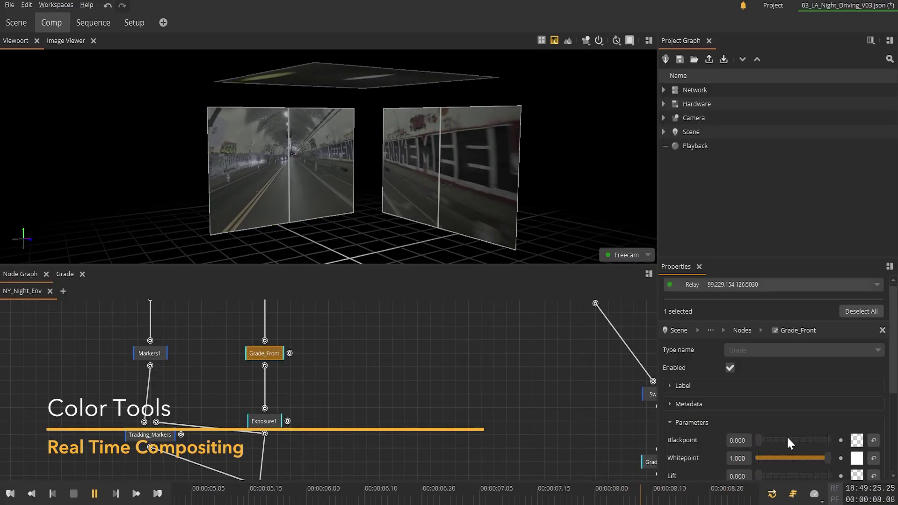
Tint the gain of Grade_Front toward warm yellow with its color wheel, to about 0.600, 0.555, 0.397
scroll(786, 440, down, 2)
mouse_move(824, 399)
mouse_down()
mouse_move(773, 402)
mouse_move(826, 400)
mouse_up()
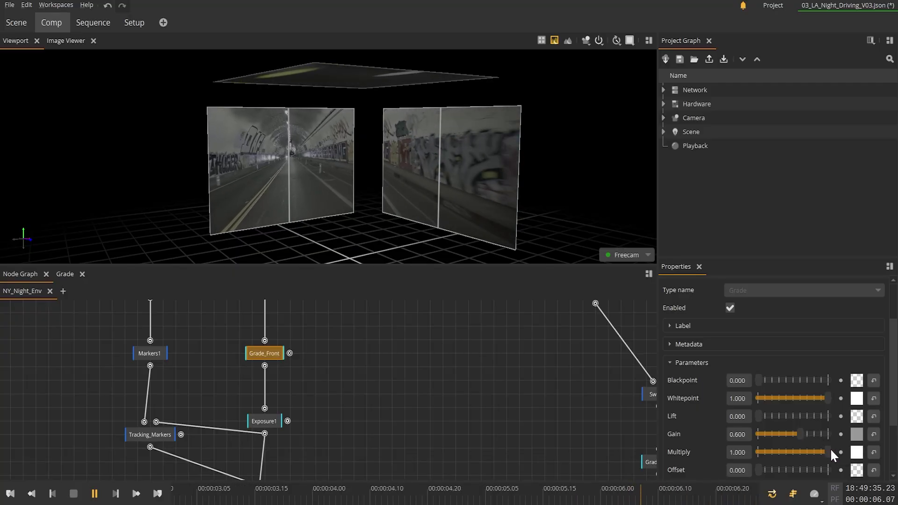
click(65, 275)
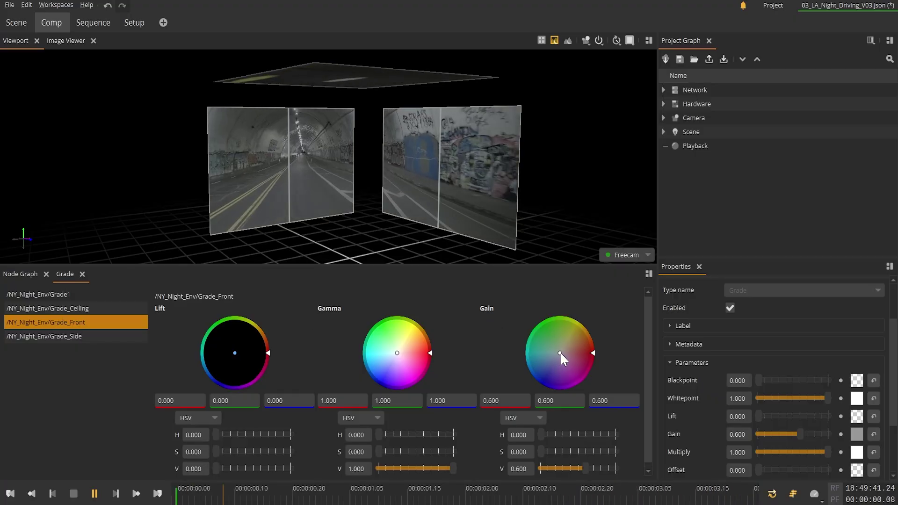
mouse_move(560, 352)
mouse_down()
mouse_move(546, 366)
mouse_move(573, 343)
mouse_move(567, 345)
mouse_up()
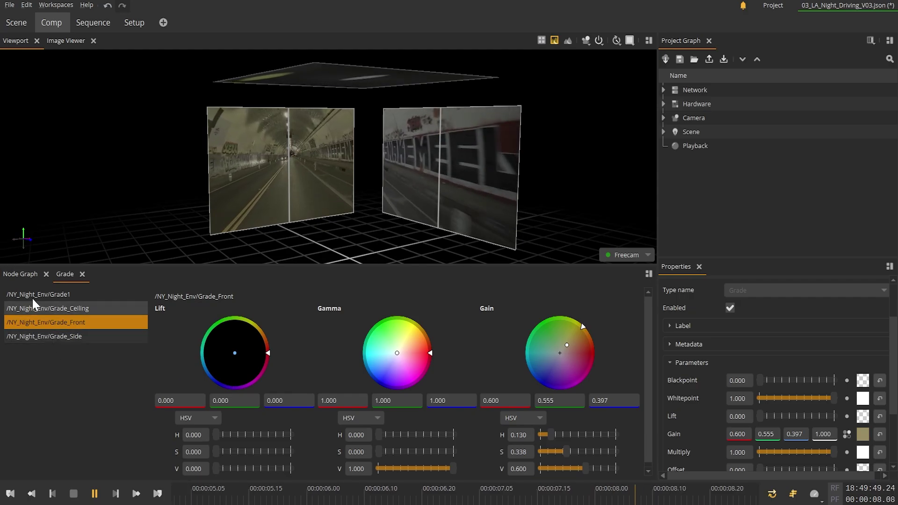
Raise the Stops value of the Exposure1 node below Grade_Front to about 1.018
click(24, 273)
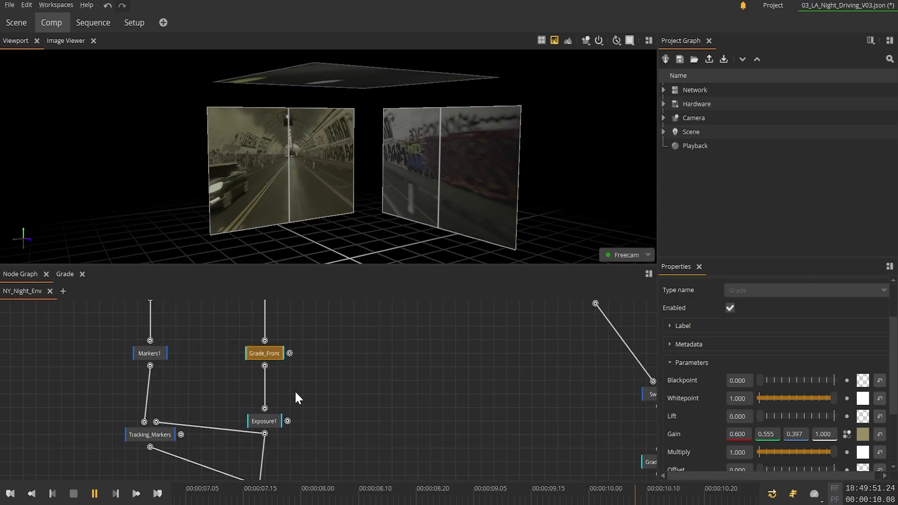
scroll(304, 384, down, 3)
click(269, 381)
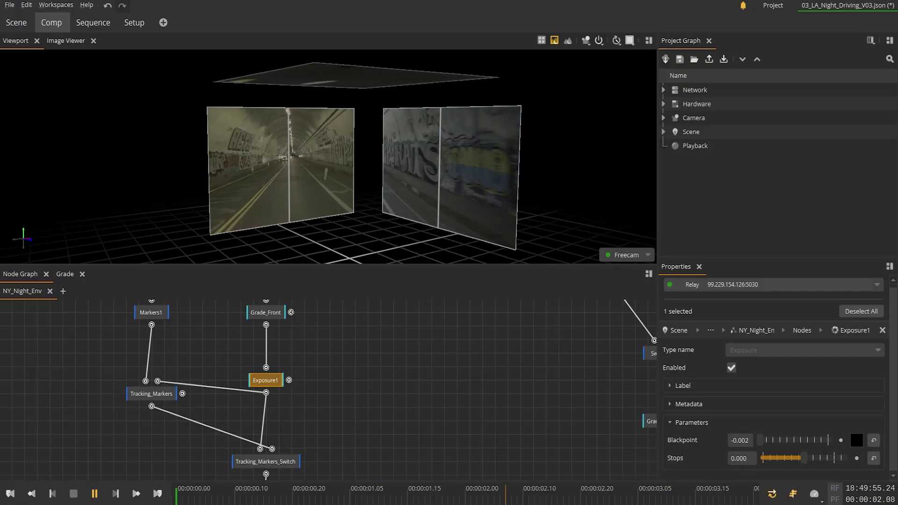
drag(801, 458, 809, 455)
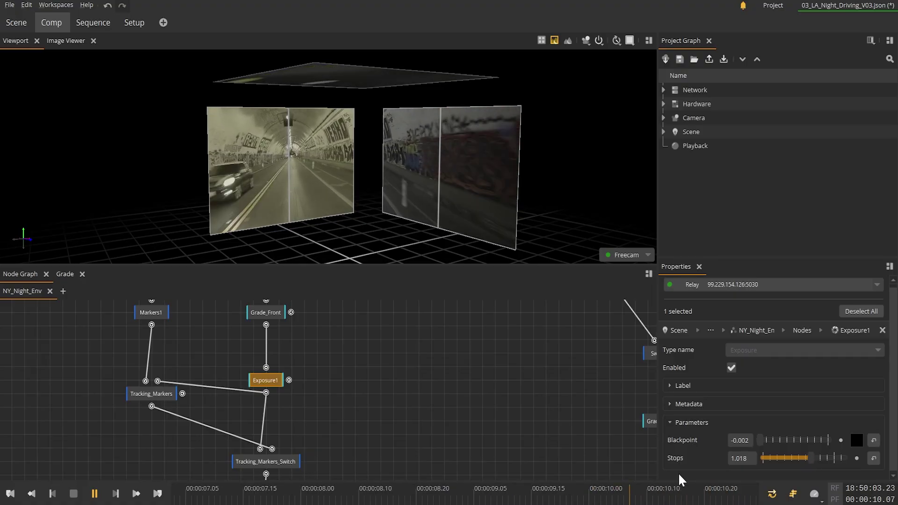
In the Sequence workspace, add the Radial1 node's Centre parameter as a new track in the Lightcards sequence
click(93, 23)
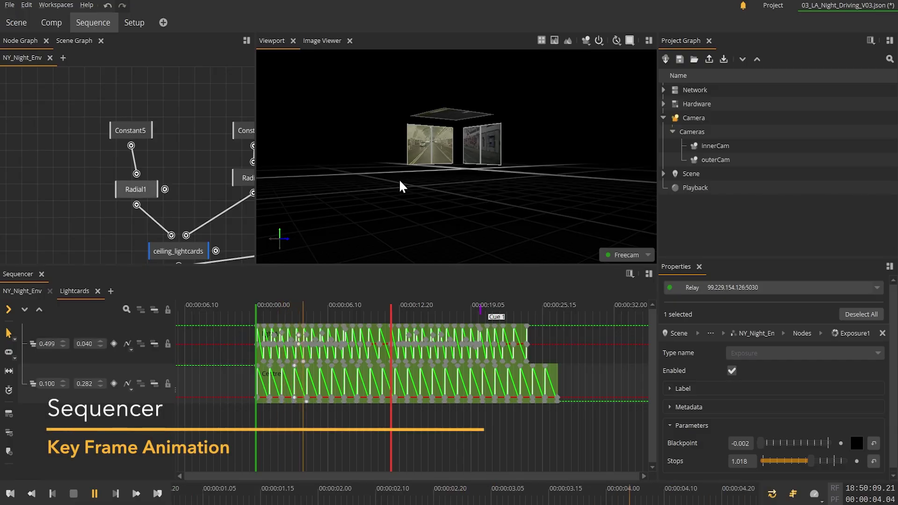
drag(399, 178, 350, 362)
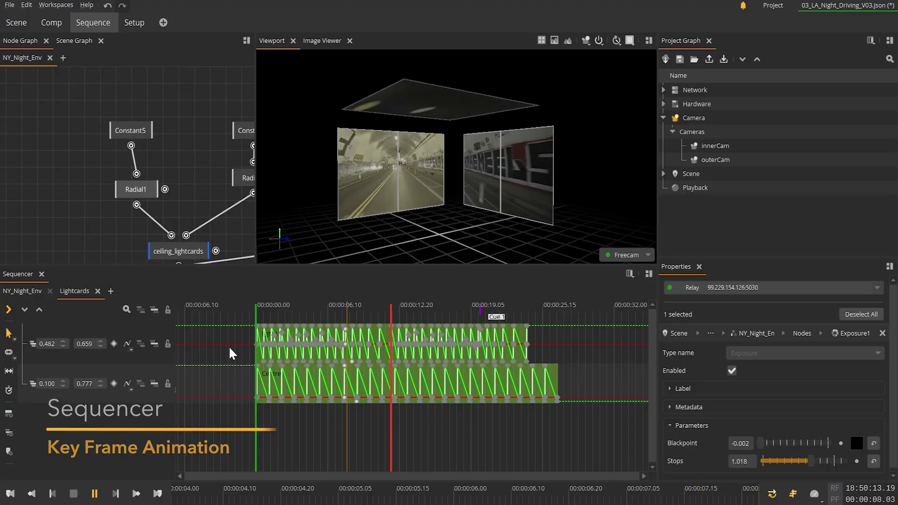
click(128, 191)
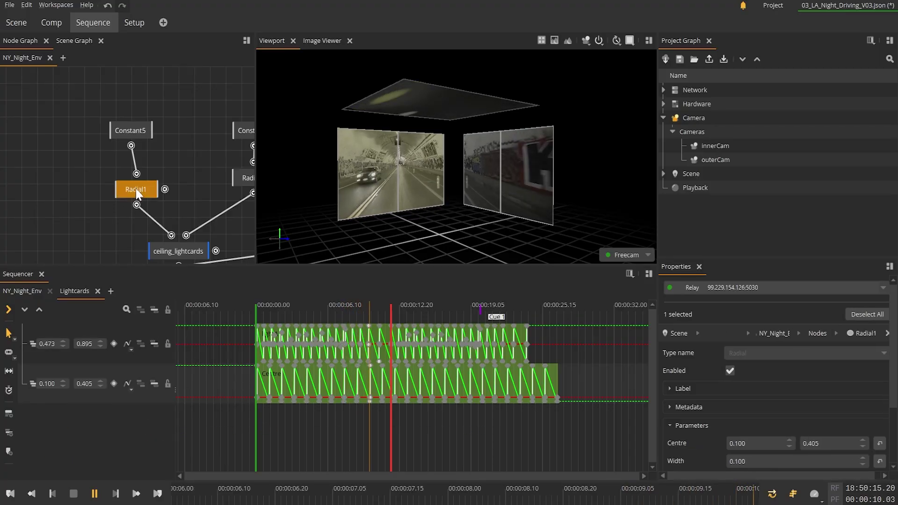
drag(680, 443, 126, 430)
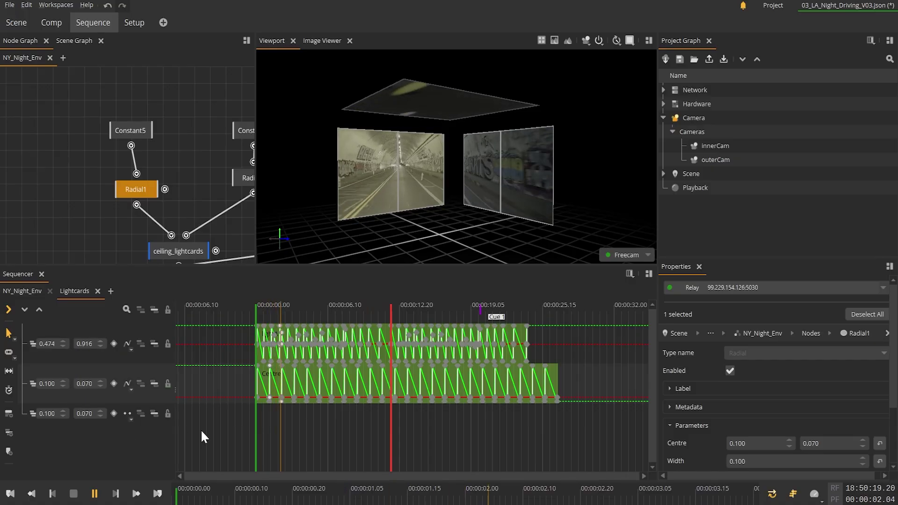
Add three keyframes to the new Centre track at successive times while the sequence plays
click(112, 414)
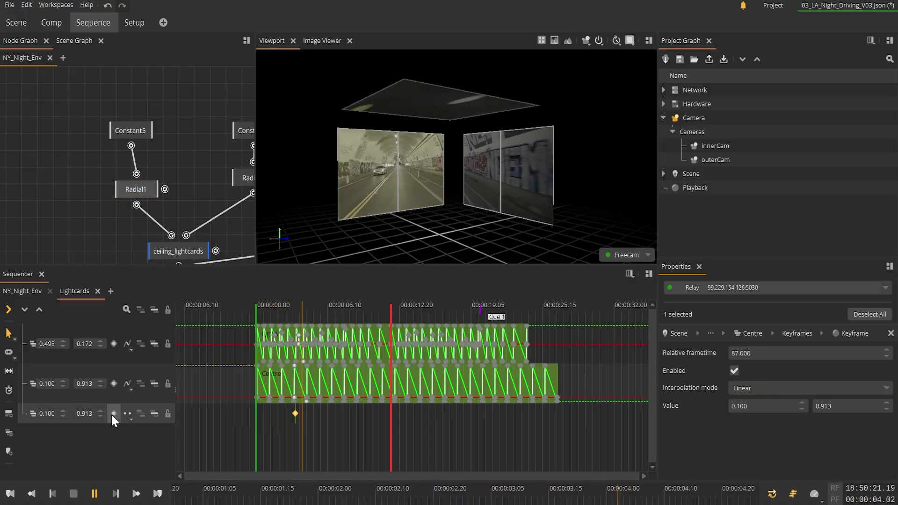
click(111, 414)
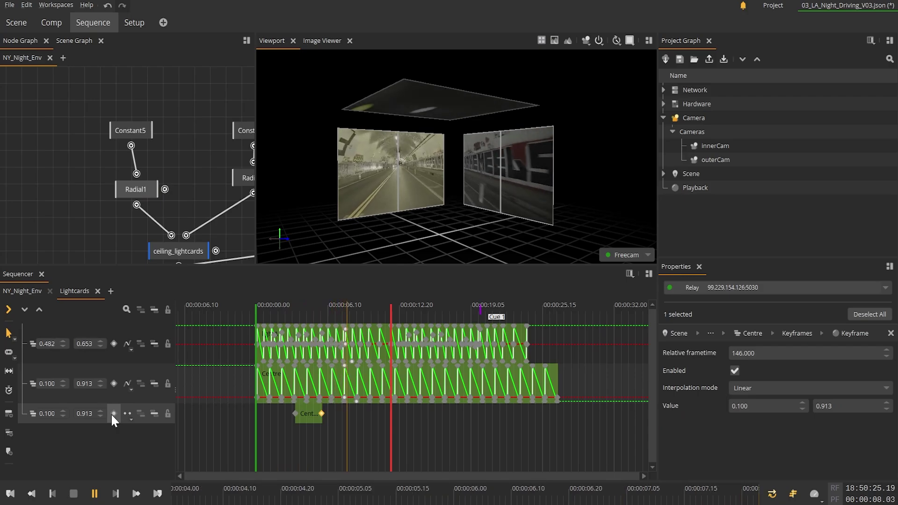
click(112, 414)
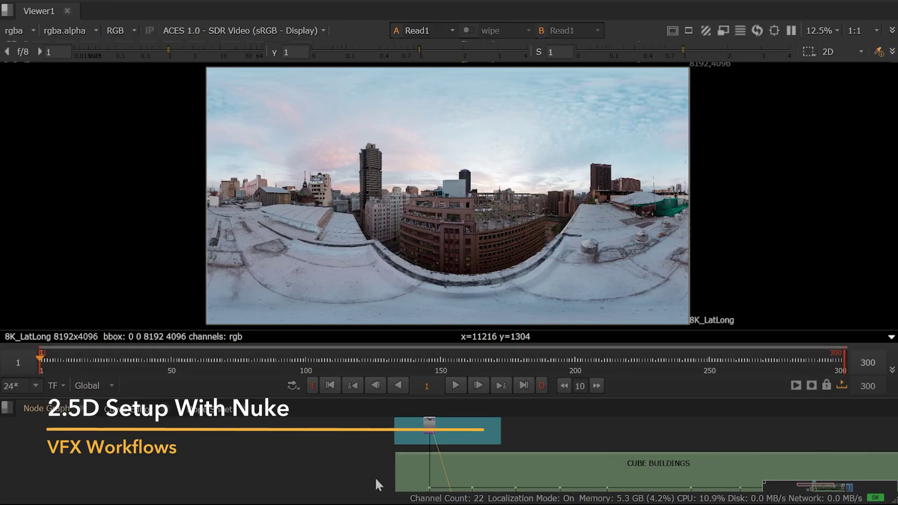
Switch to Nuke and view the cropped building from the first Crop node in the CUBE BUILDINGS section
middle_drag(374, 476, 366, 420)
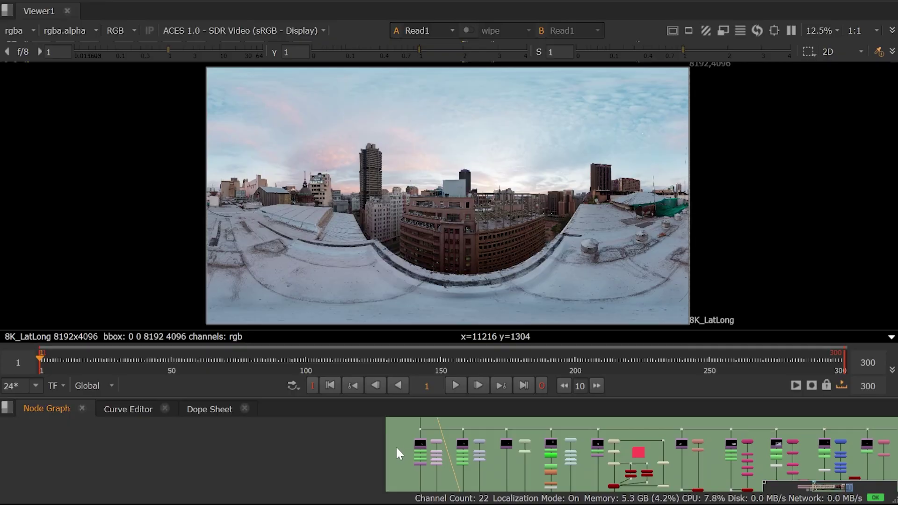
scroll(421, 447, up, 5)
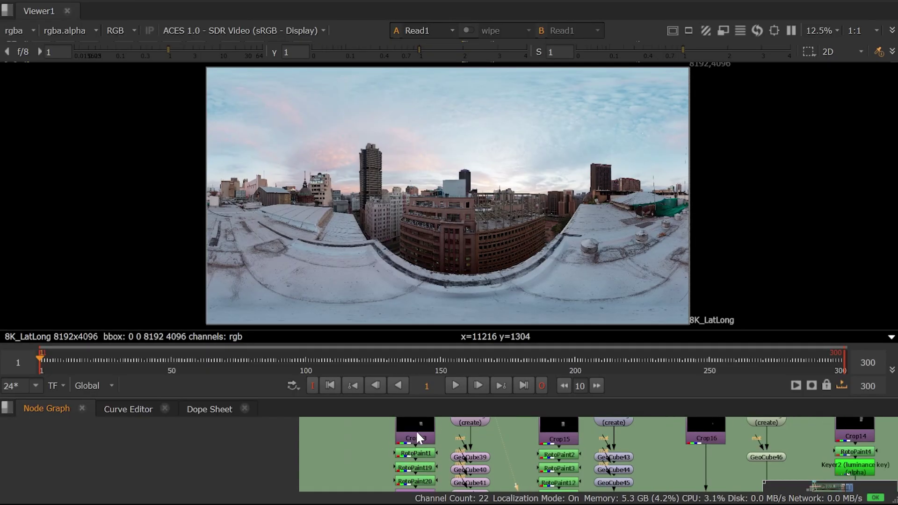
key(1)
View the same building's projected 3D geometry from the red node at the end of its branch
scroll(327, 456, down, 5)
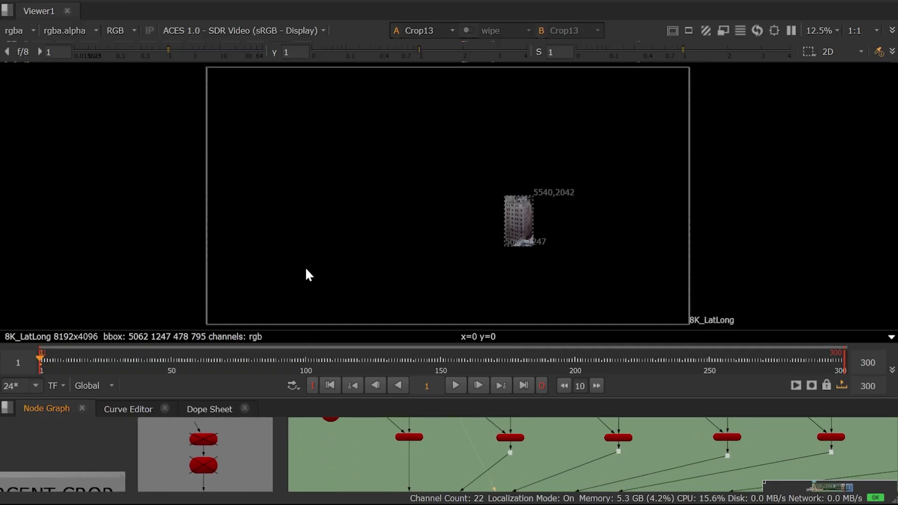
click(410, 437)
key(1)
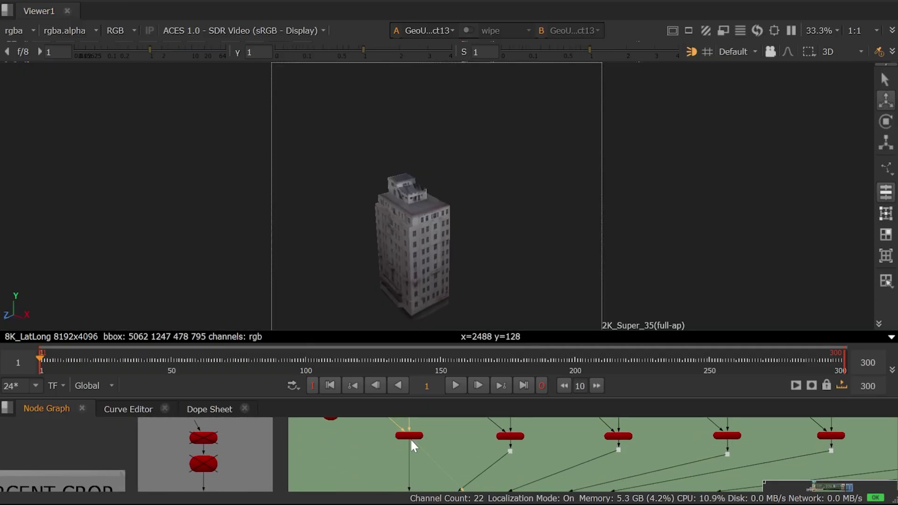
View the combined city scene from the GeoScene3 node and look around its textured buildings in 3D
scroll(418, 439, down, 5)
click(406, 453)
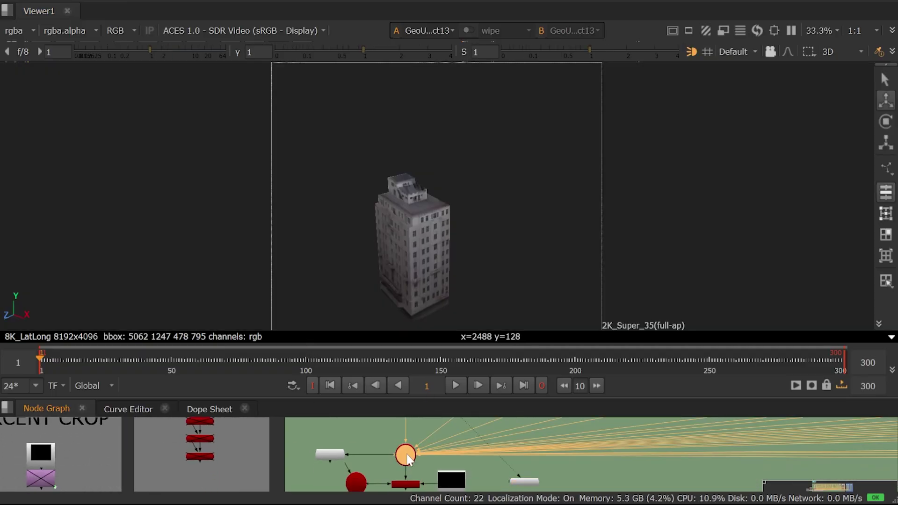
key(1)
ctrl+drag(352, 262, 538, 230)
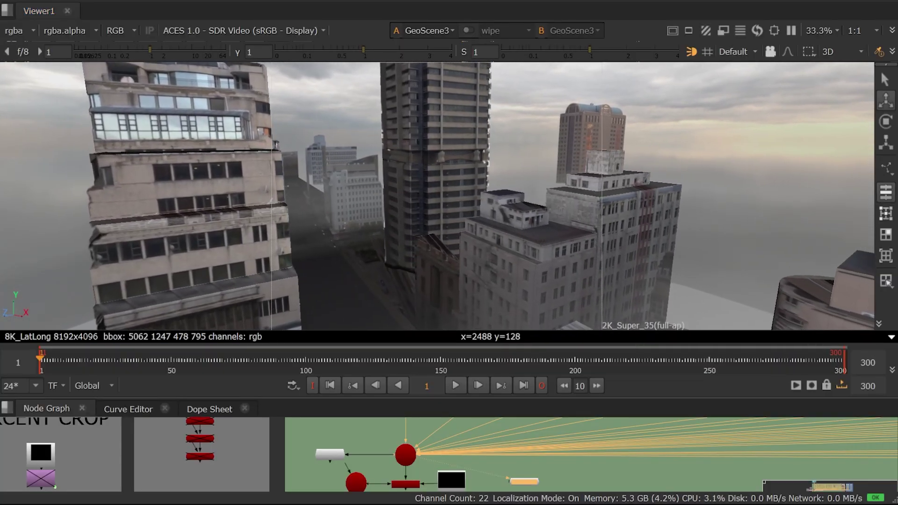
Compare the city's untextured geometry with its projected textures from several angles, and bring the NukeStageUSDExport node into view
key(d)
scroll(373, 220, down, 5)
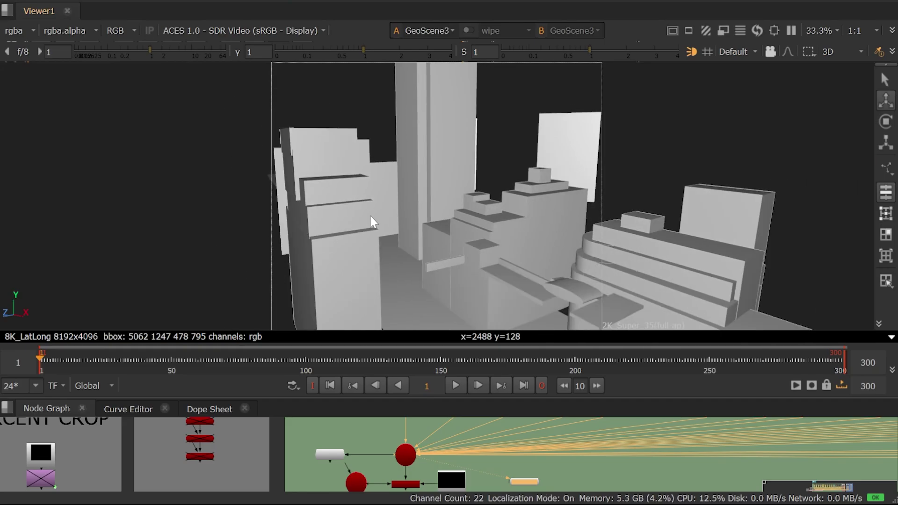
ctrl+drag(356, 187, 456, 199)
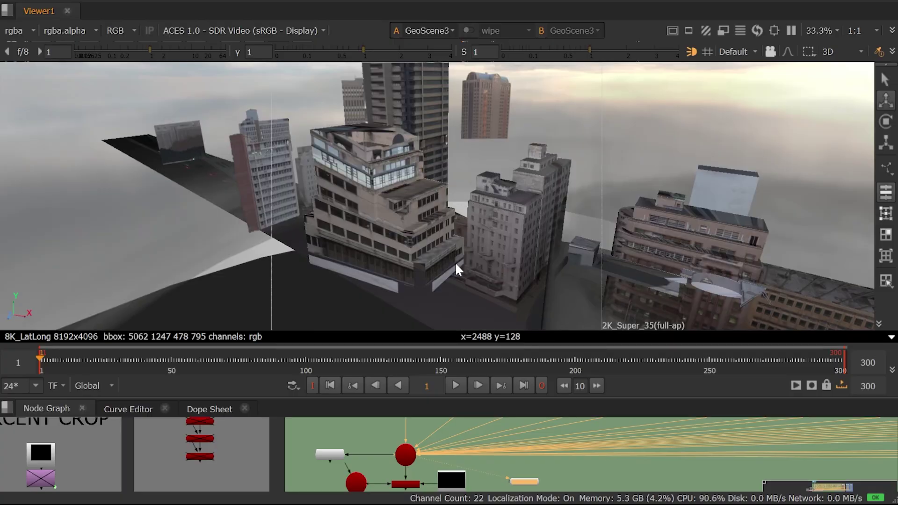
ctrl+drag(555, 237, 513, 206)
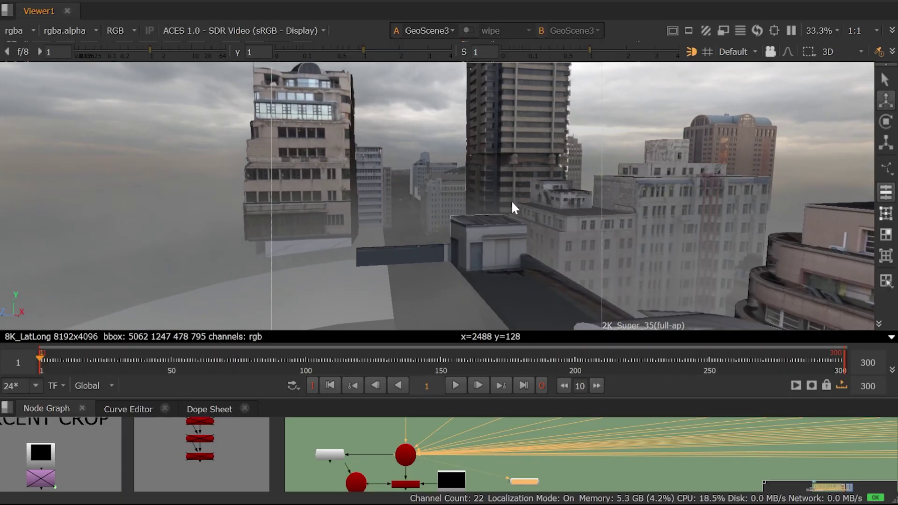
scroll(330, 457, up, 2)
scroll(330, 457, up, 3)
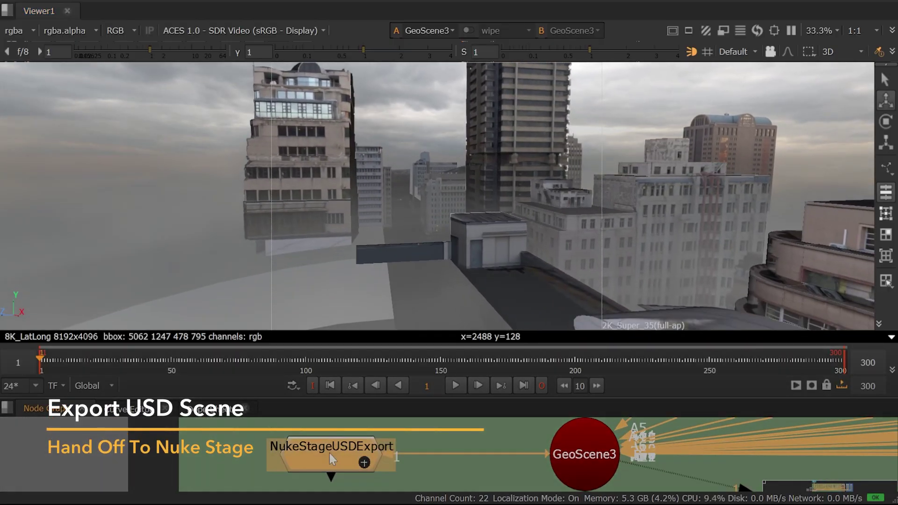
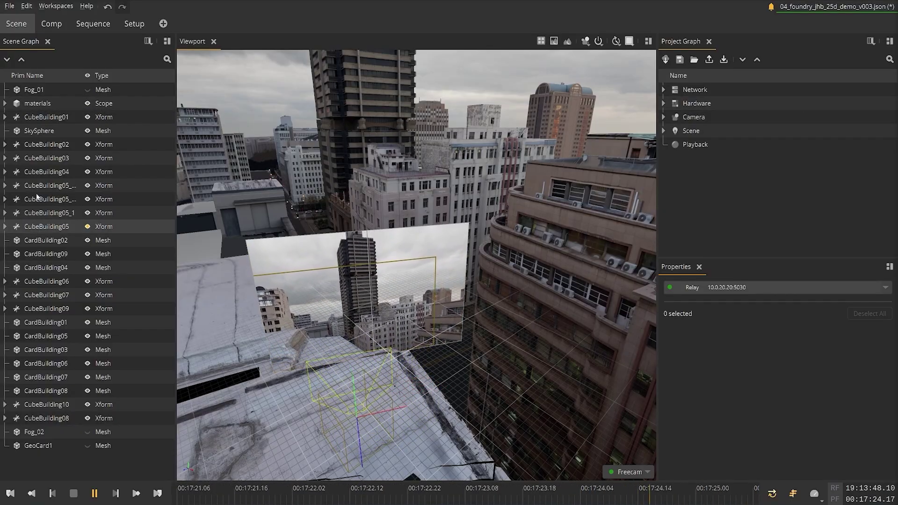
In Nuke Stage's scene graph, make Fog_01, Fog_02 and GeoCard1 visible and clear the selection
click(38, 173)
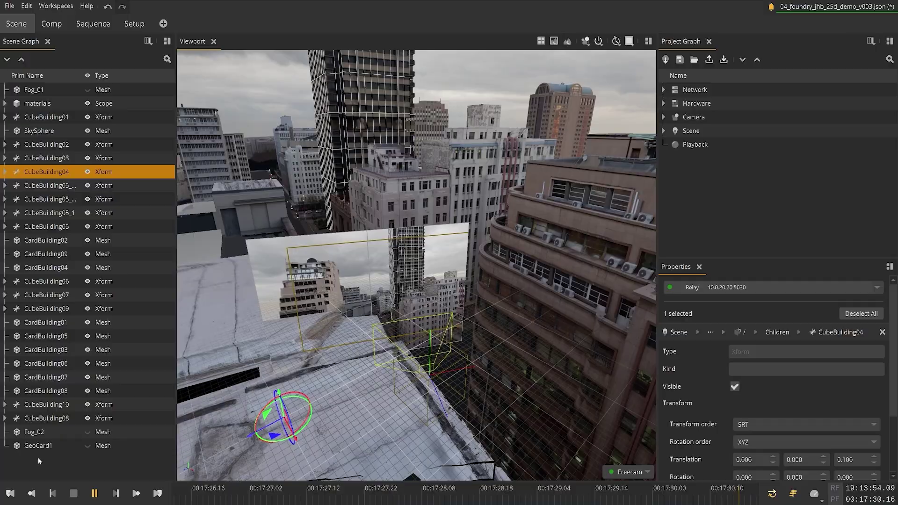
click(87, 432)
click(87, 89)
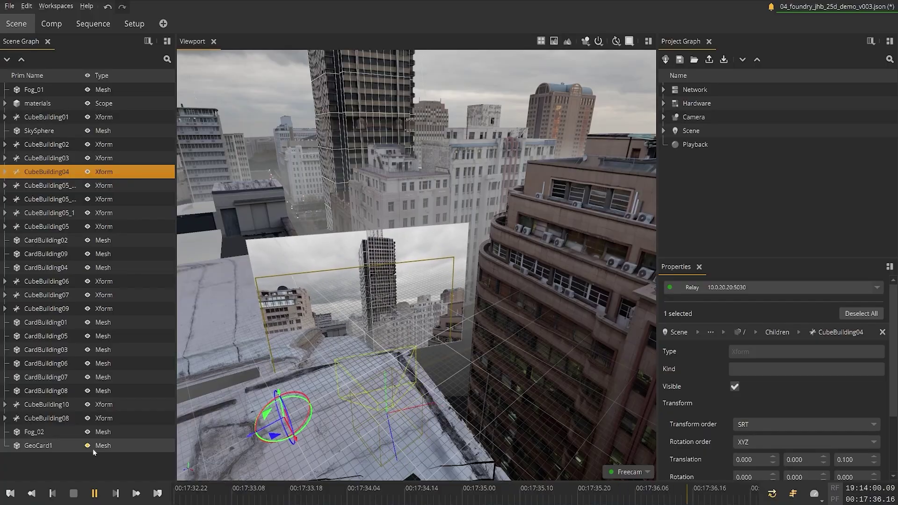
click(95, 466)
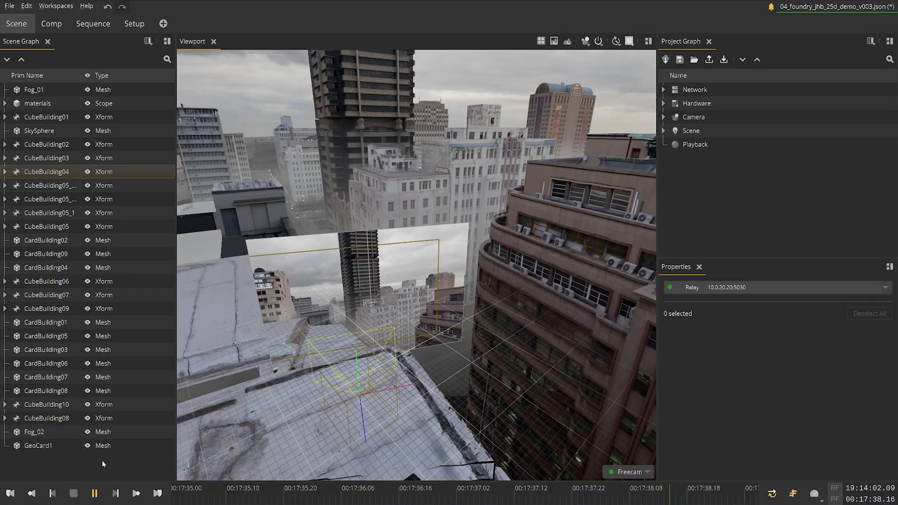
Open the Comp workspace and try lowering the Whitepoint of the Grade5 node under the sunset texture
click(46, 23)
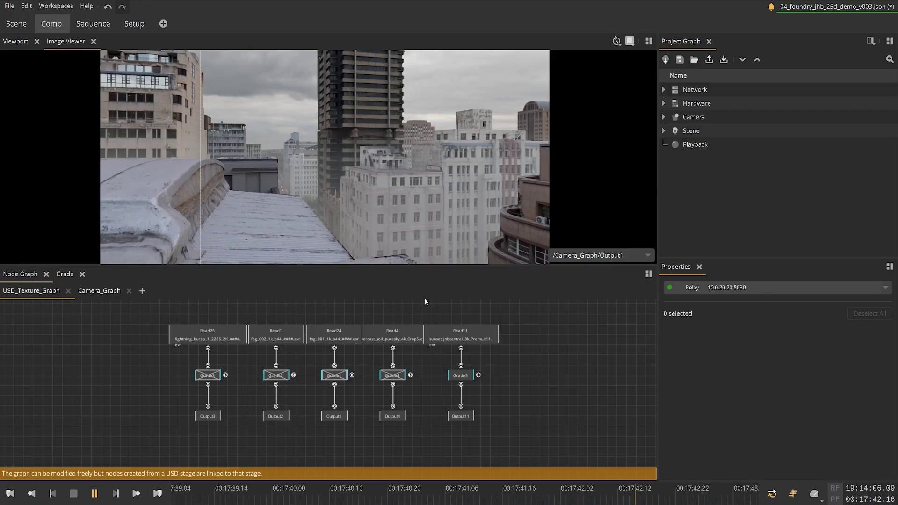
click(466, 376)
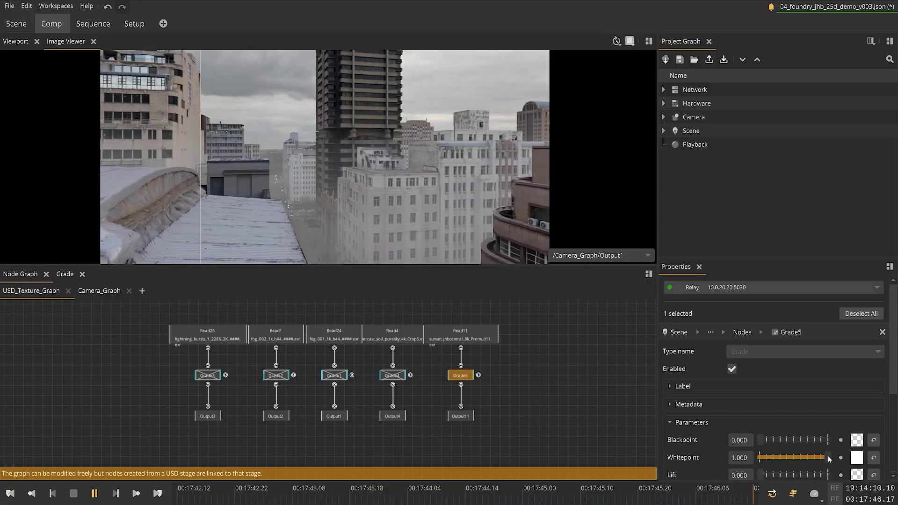
mouse_move(823, 459)
mouse_down()
mouse_move(767, 457)
mouse_move(812, 457)
mouse_up()
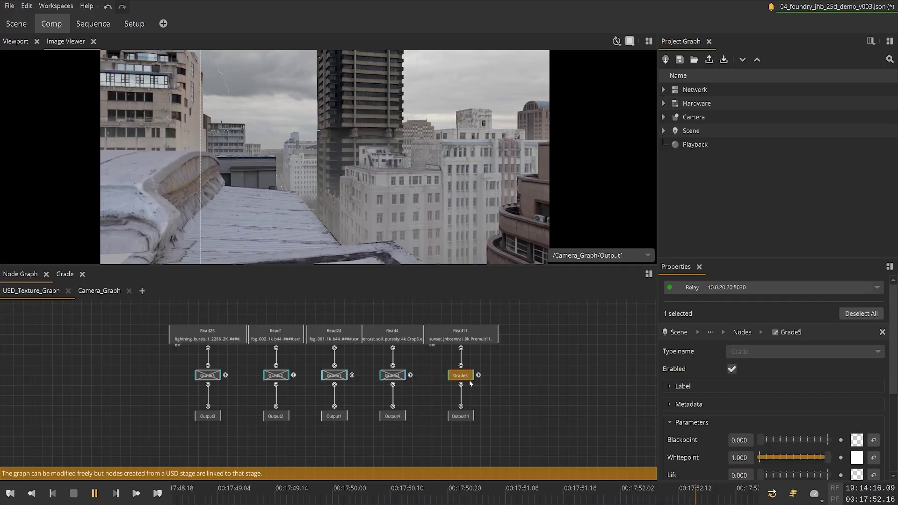
Enable the disabled Grade4, Grade1, Grade2 and Grade3 nodes in the USD_Texture_Graph
click(393, 375)
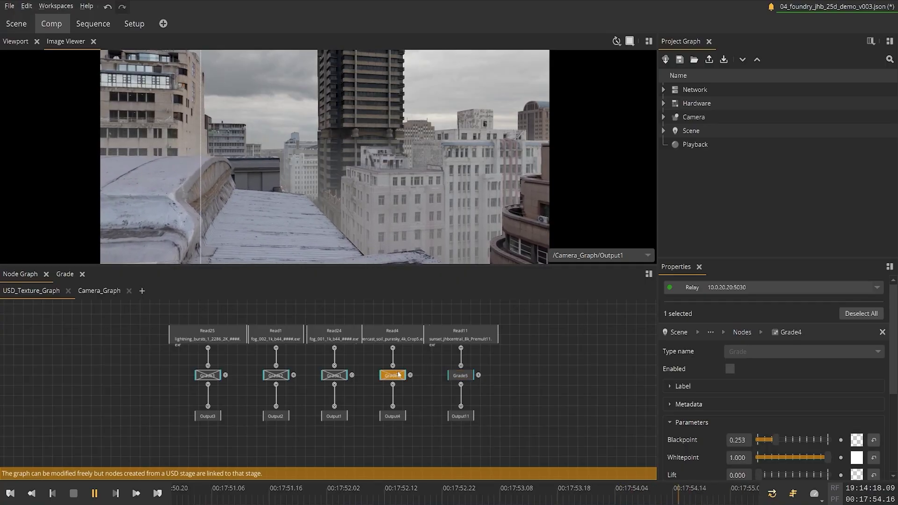
key(d)
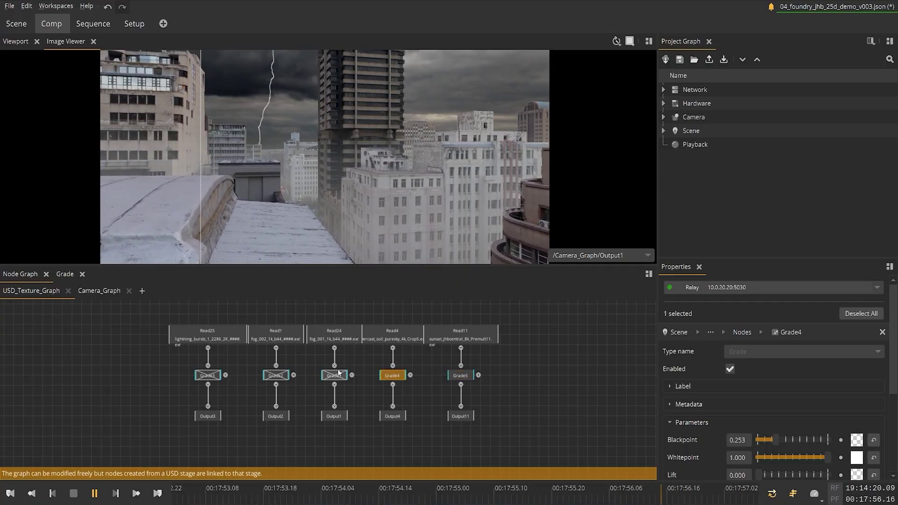
click(283, 374)
key(d)
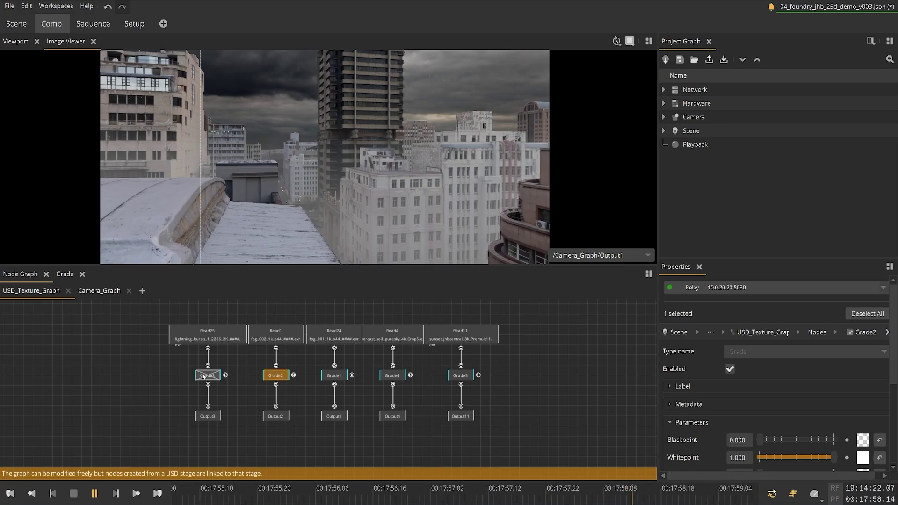
click(208, 374)
key(d)
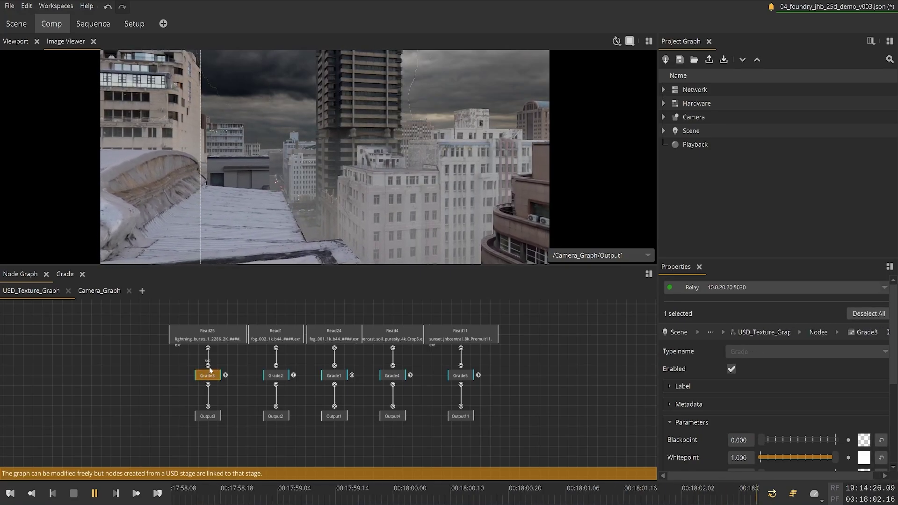
In the Camera_Graph, set the Which parameter of the Switch1 node to 1
click(99, 291)
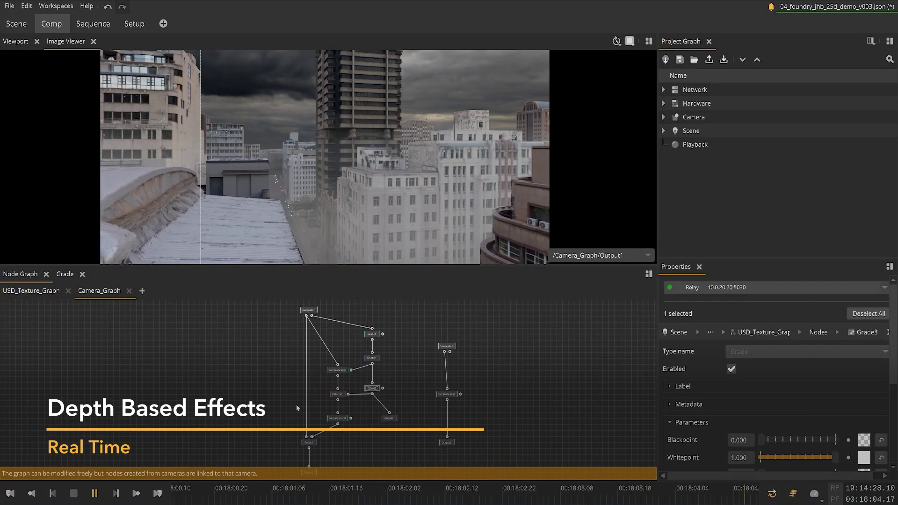
click(310, 443)
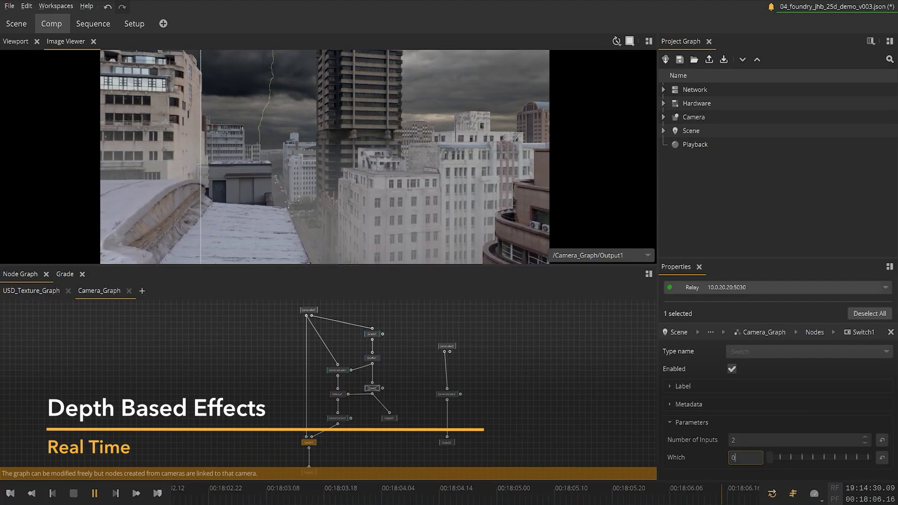
text(1)
key(Return)
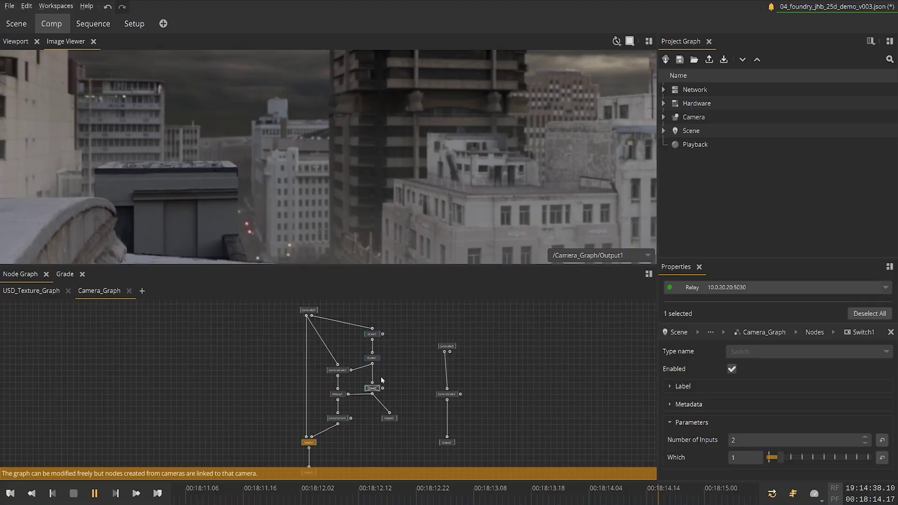
Toggle the Defocus1 node in the Camera_Graph on and off to compare its effect, leaving it enabled
scroll(341, 392, up, 3)
click(333, 395)
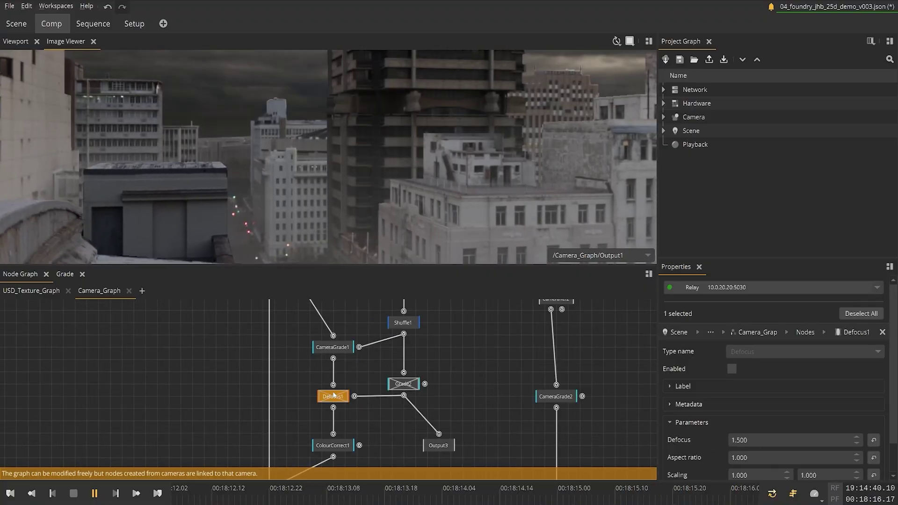
key(d)
key(d)
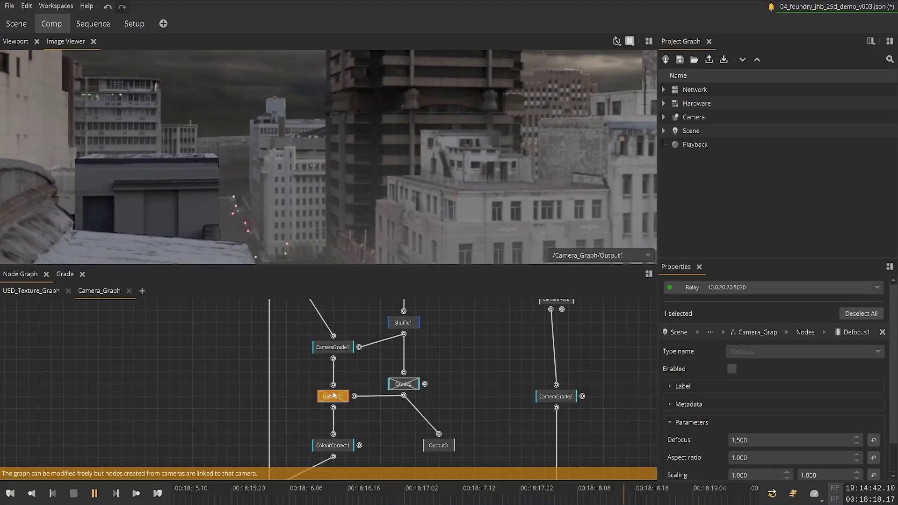
key(d)
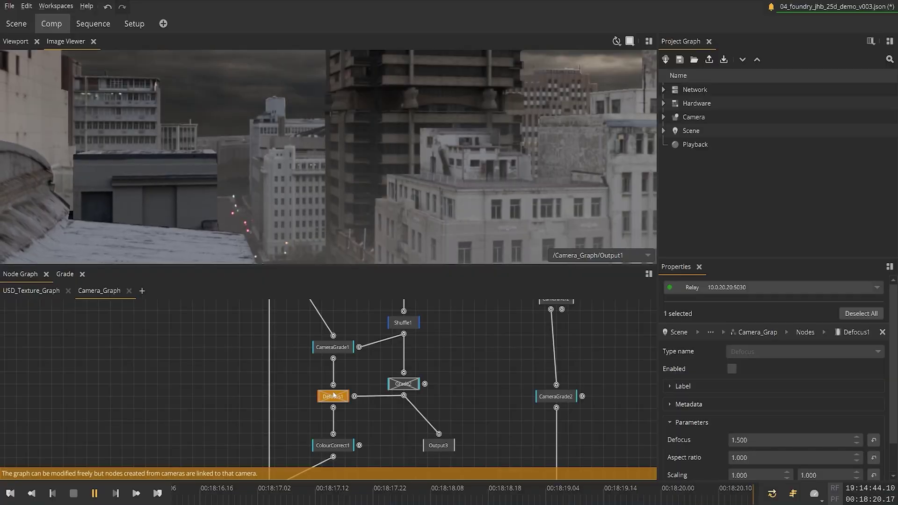
key(d)
Switch the Image Viewer's source to /Camera_Graph/Output3
click(616, 256)
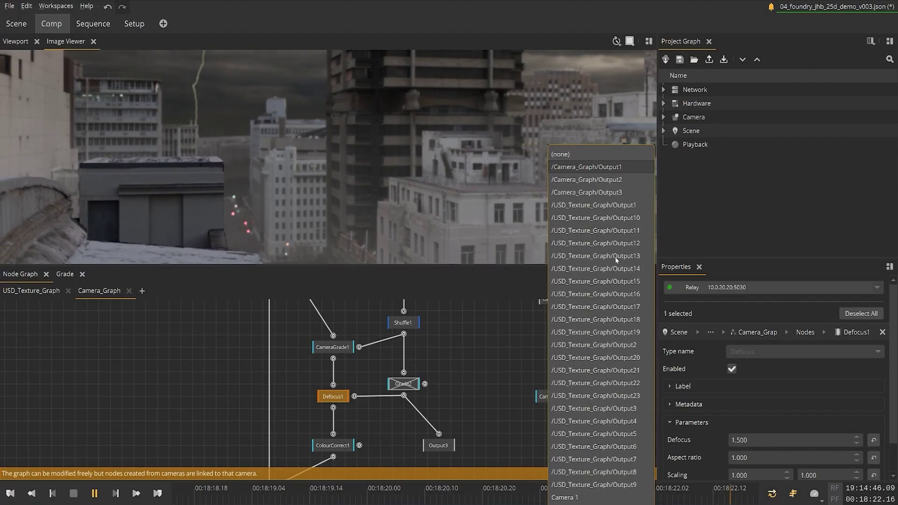
click(609, 187)
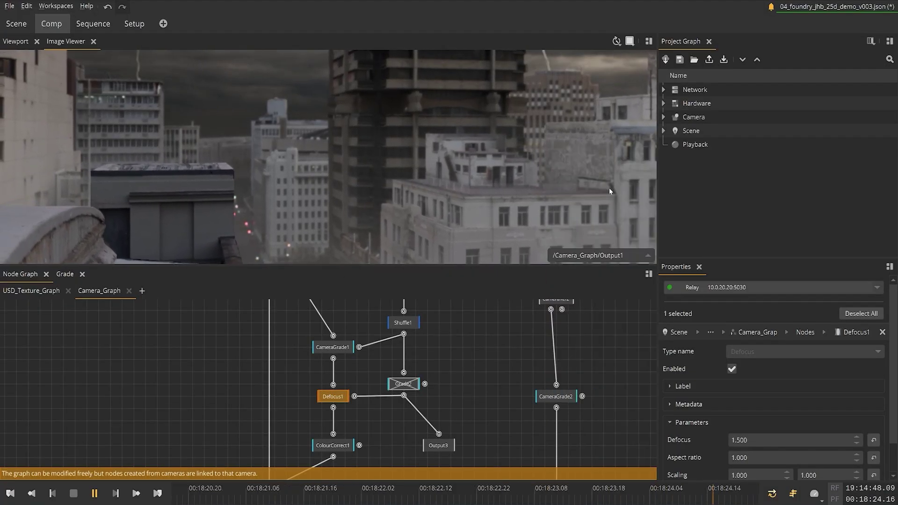